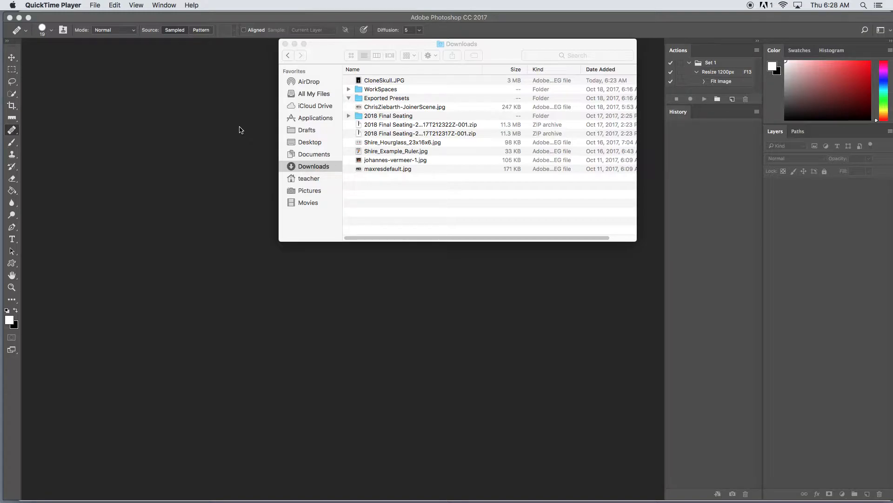
Open CloneSkull.JPG from the Downloads folder in Photoshop and check which workspace is active
double_click(371, 82)
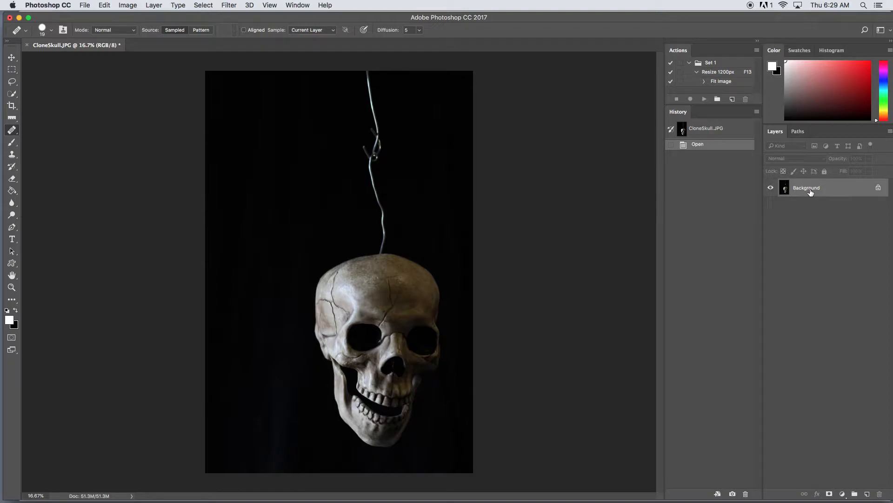
drag(803, 189, 804, 192)
click(306, 5)
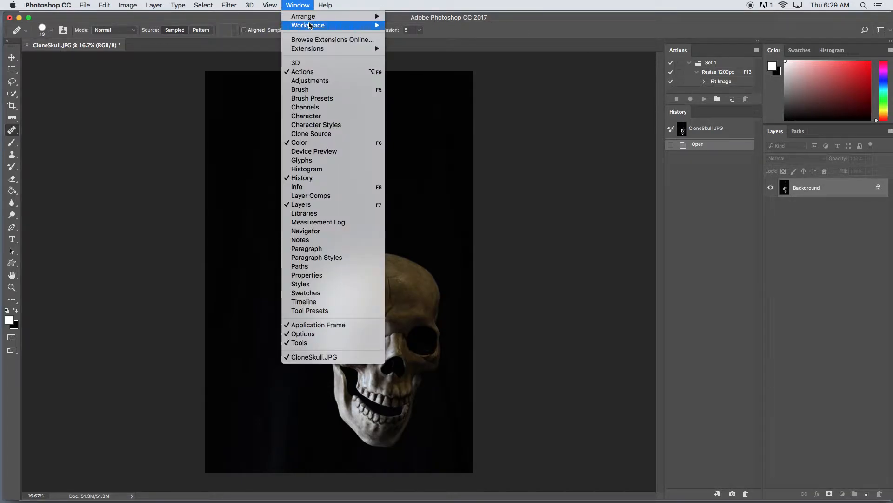
mouse_move(314, 26)
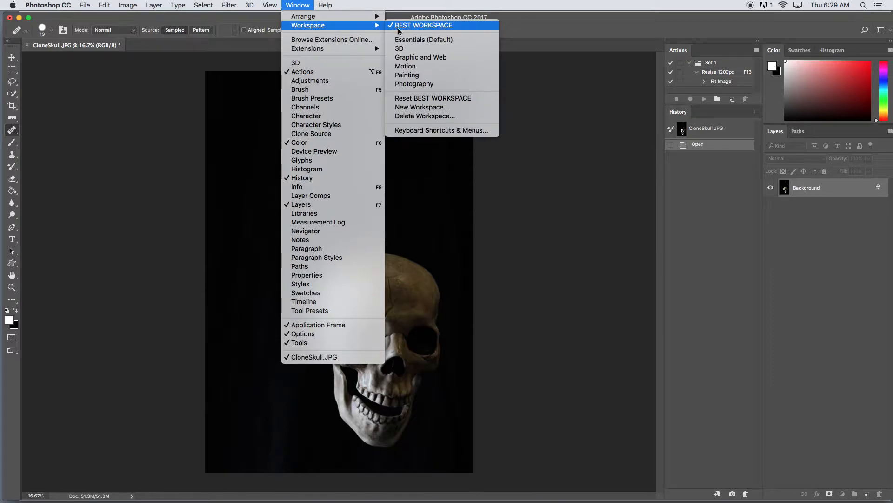
click(304, 6)
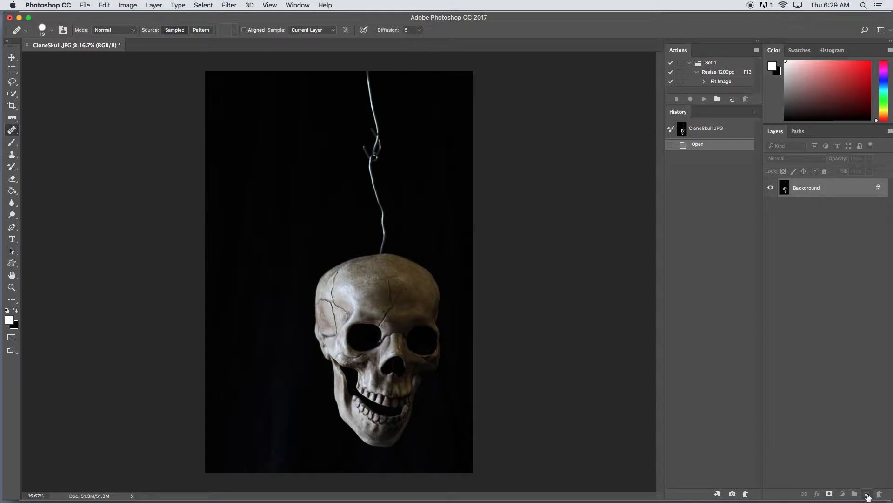
Duplicate the Background layer and convert the original into a regular layer named OG
drag(809, 191, 867, 492)
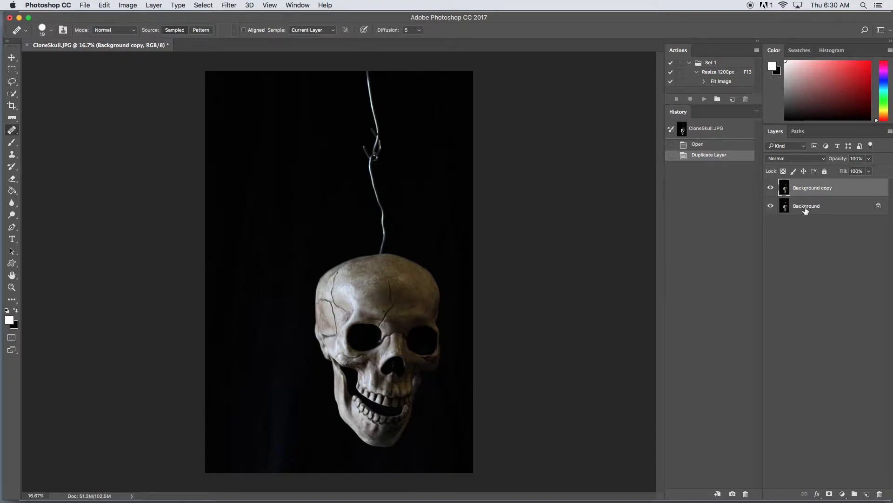
double_click(806, 207)
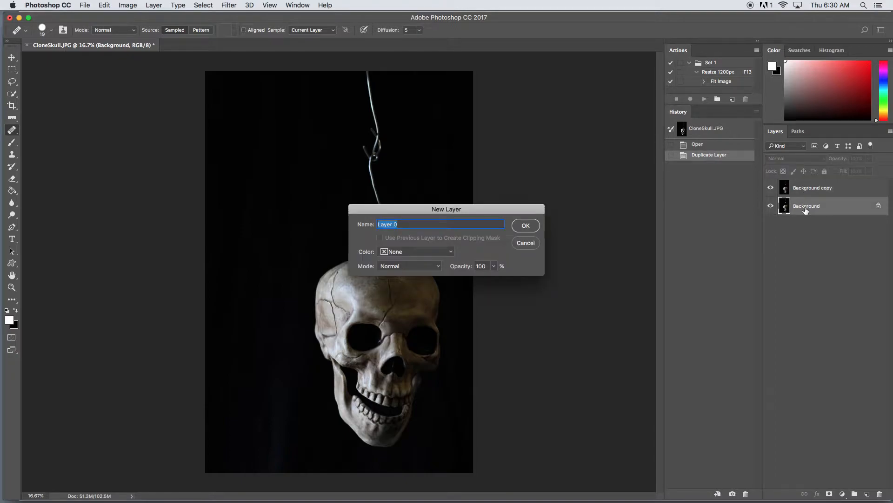
text(OG)
click(537, 228)
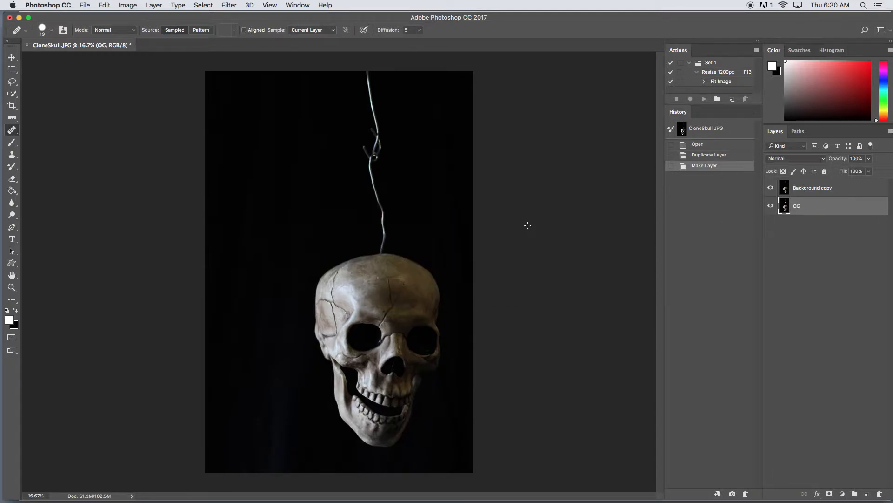
Rename the duplicated layer as Edit
double_click(806, 189)
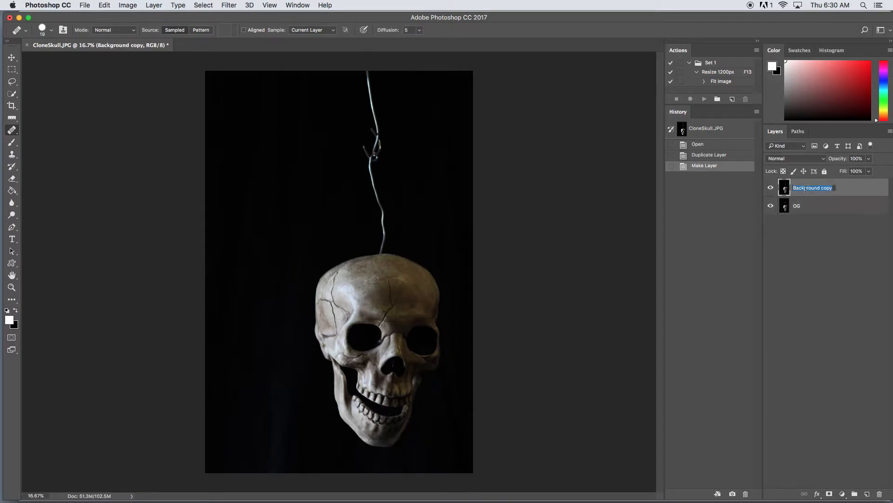
text(Edit)
key(Return)
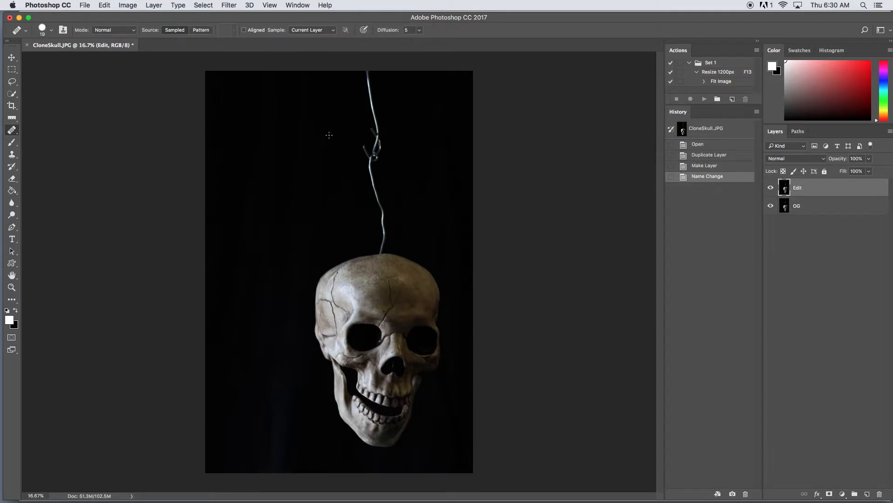
Save the document as CloneSkull.psd in Photoshop format in the Drafts folder, with Maximize Compatibility on and Don't show again enabled
click(86, 6)
click(106, 101)
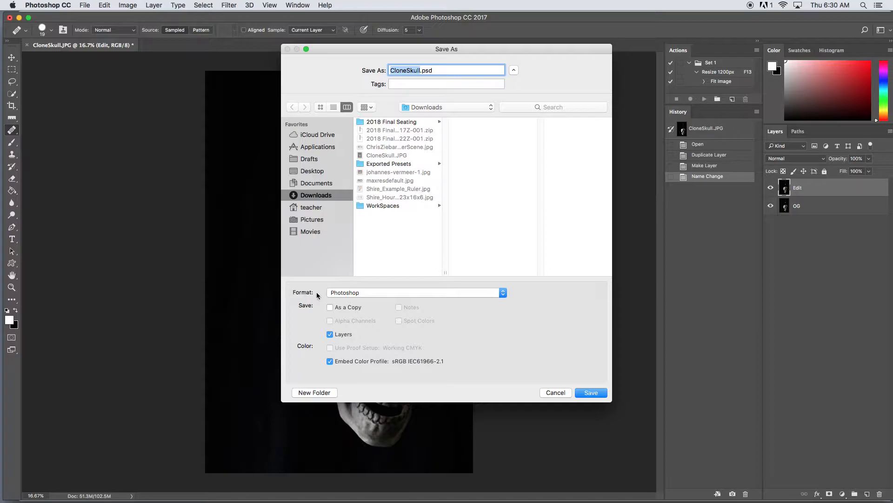
click(348, 293)
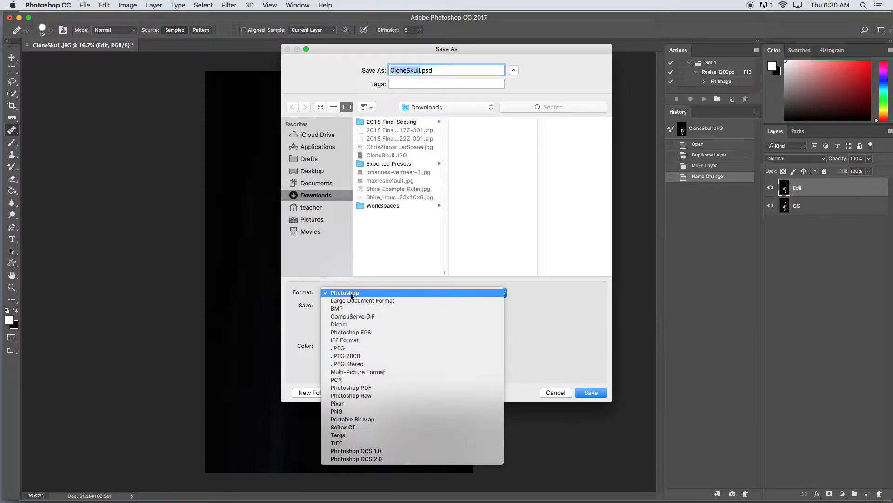
click(333, 256)
click(311, 160)
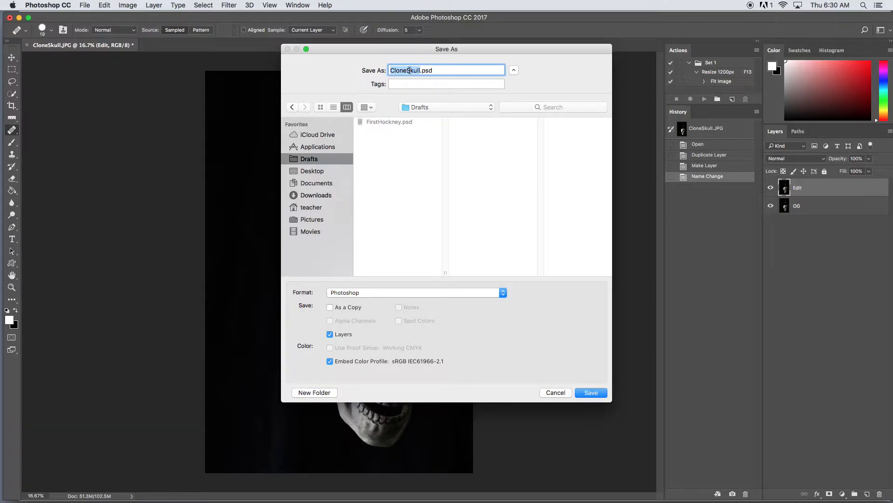
click(591, 393)
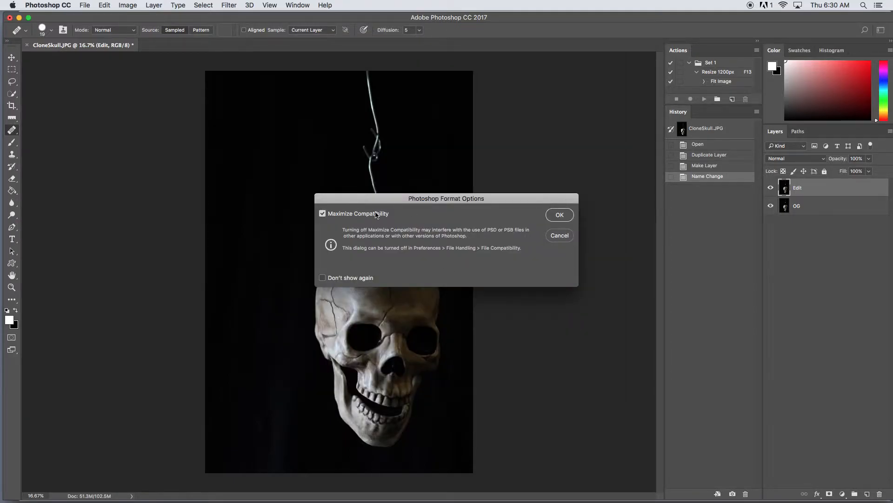
click(322, 280)
click(555, 215)
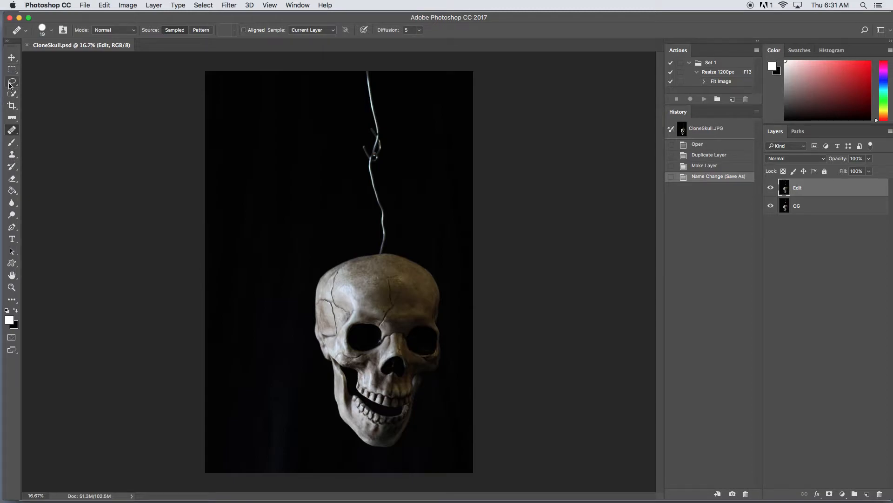
Choose the Clone Stamp tool and set its brush to 236 px with 23% hardness
click(12, 155)
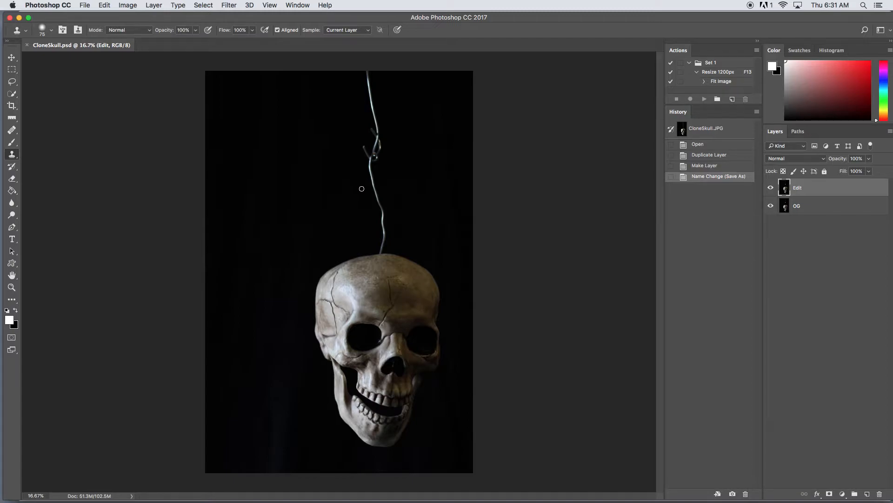
right_click(361, 189)
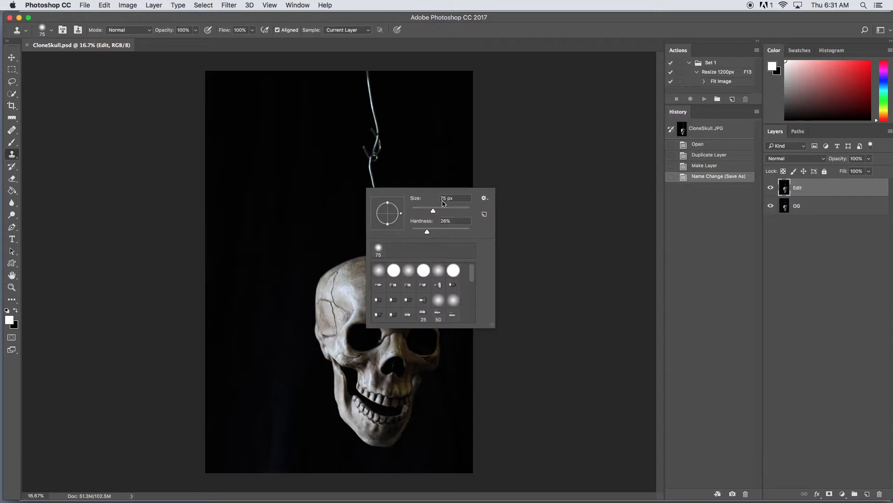
drag(433, 210, 457, 212)
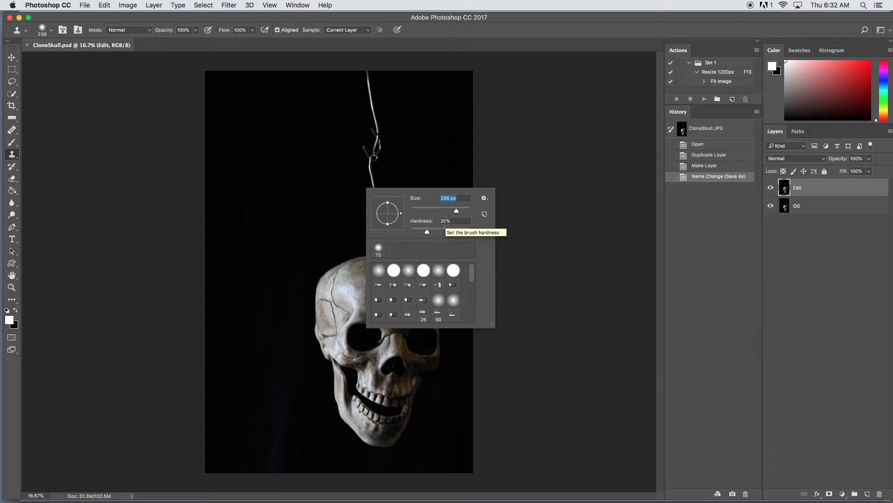
key(Tab)
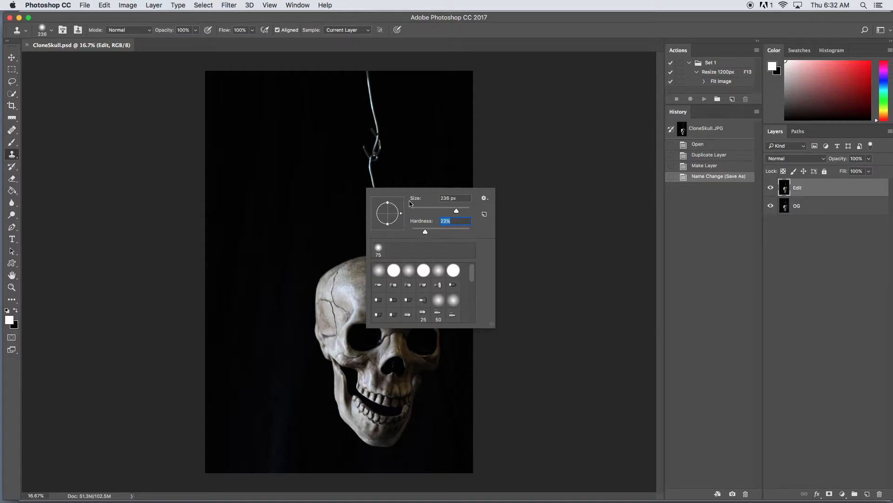
click(420, 160)
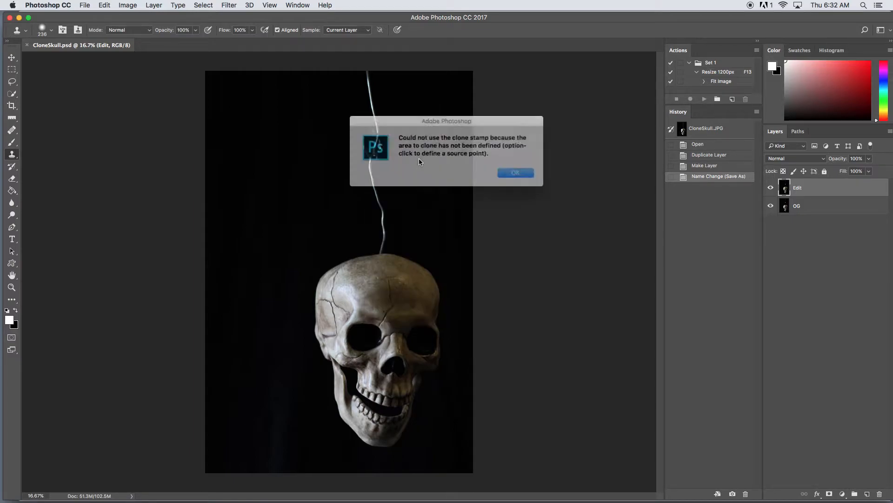
click(504, 176)
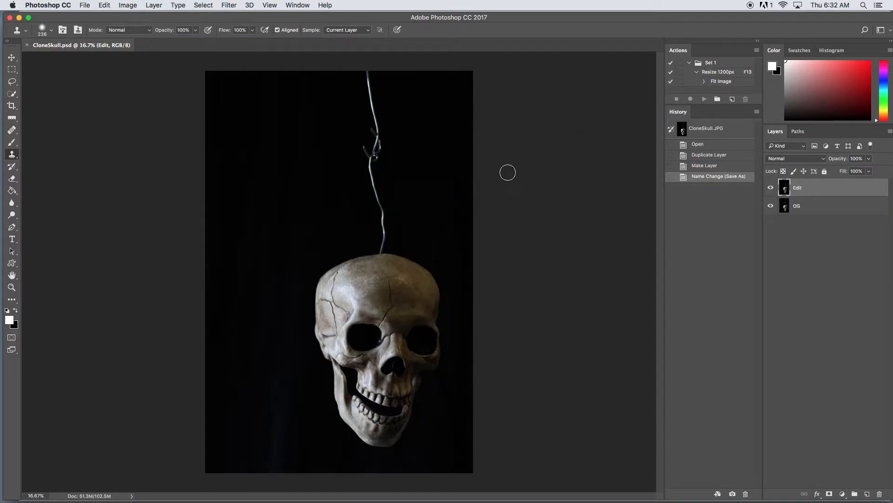
Reduce the Clone Stamp brush size to 79 px for working on the wire just above the skull
click(12, 291)
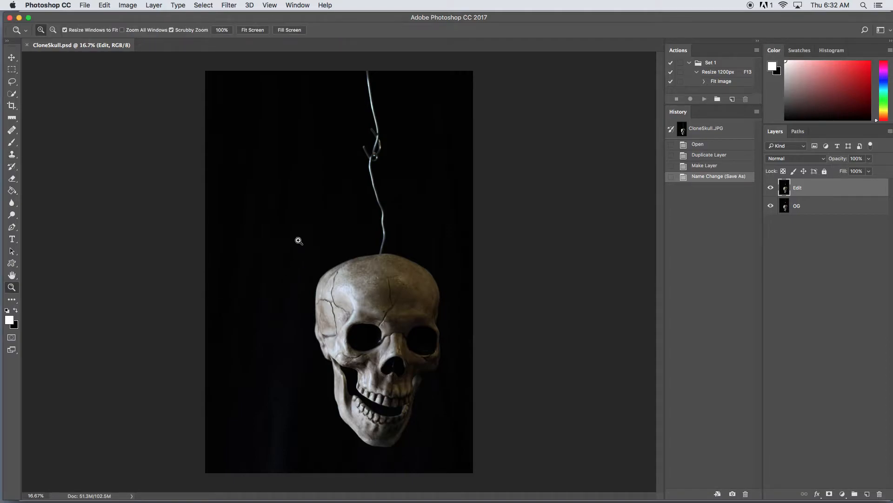
click(384, 253)
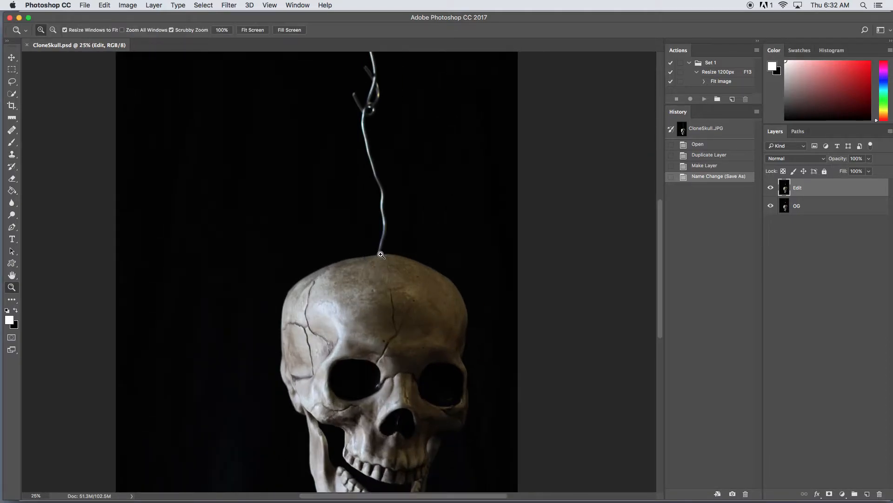
click(381, 253)
click(378, 255)
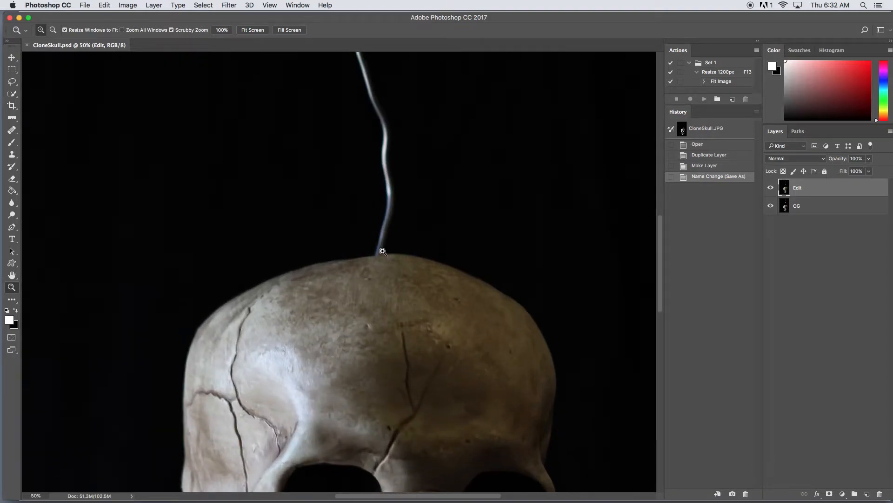
click(383, 252)
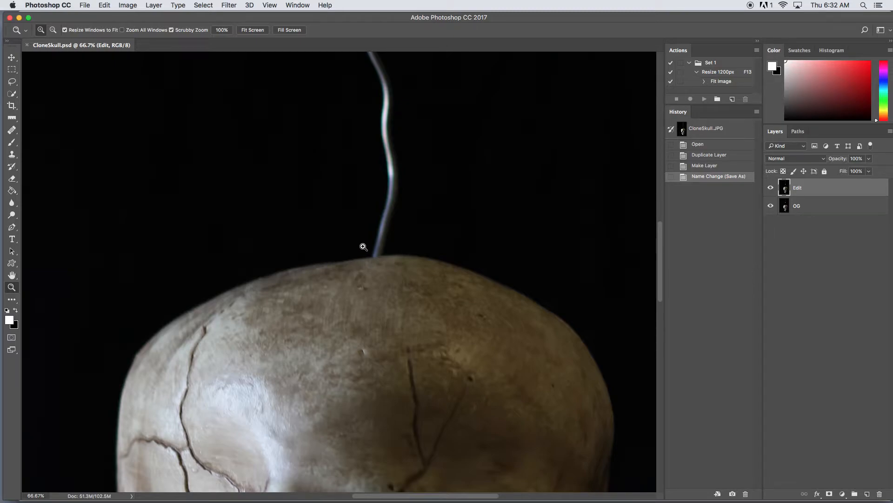
drag(361, 249, 372, 309)
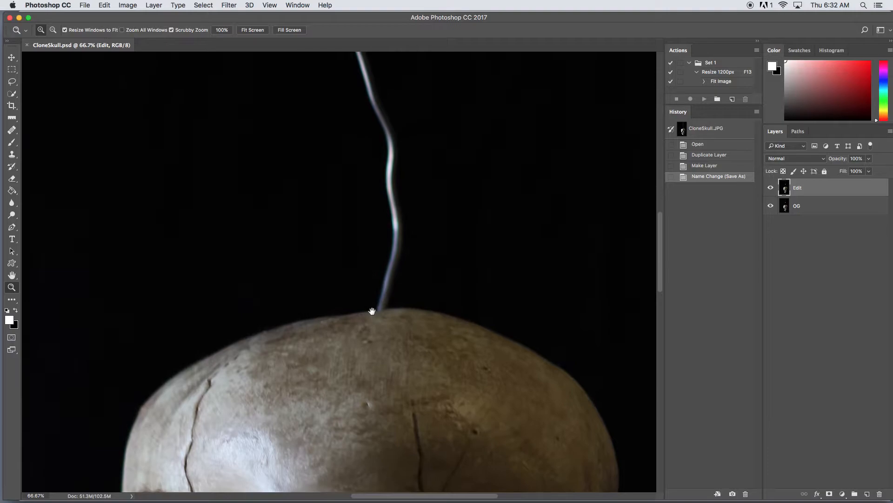
click(11, 155)
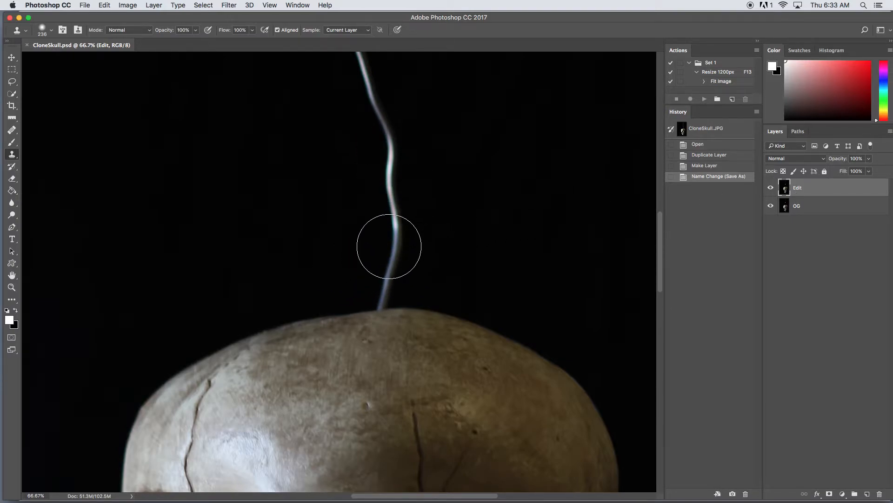
right_click(349, 252)
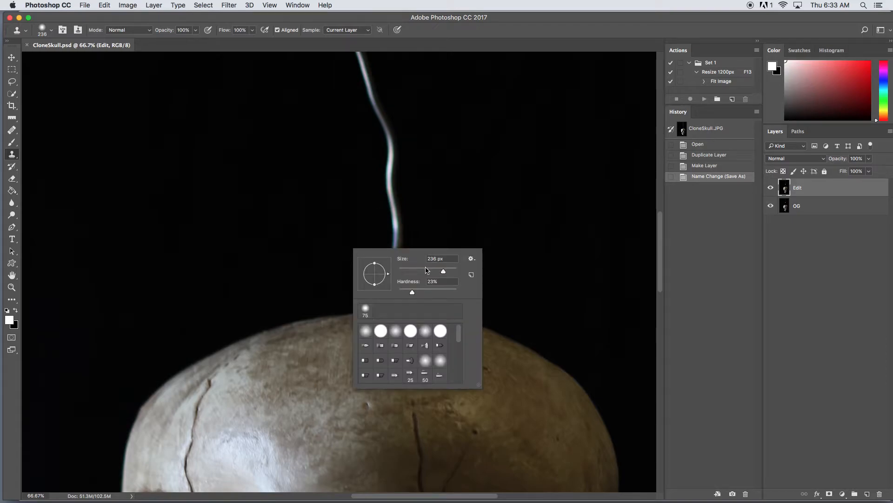
drag(445, 273, 423, 275)
click(376, 224)
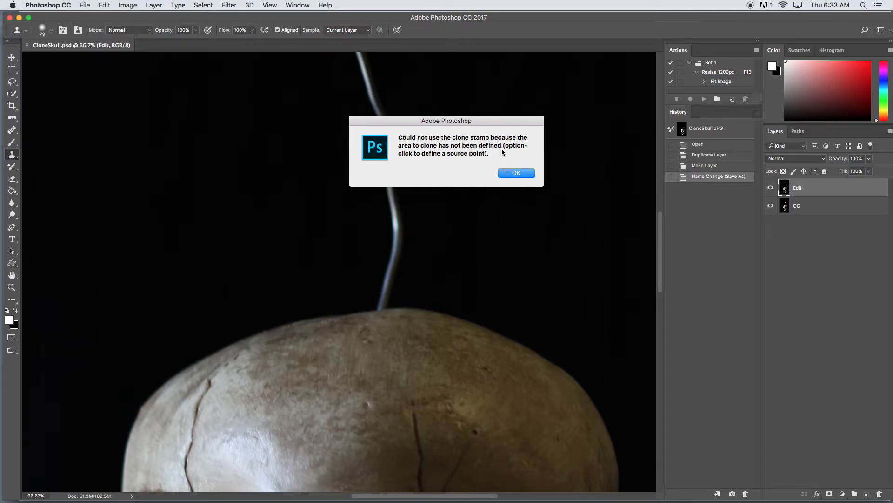
click(518, 174)
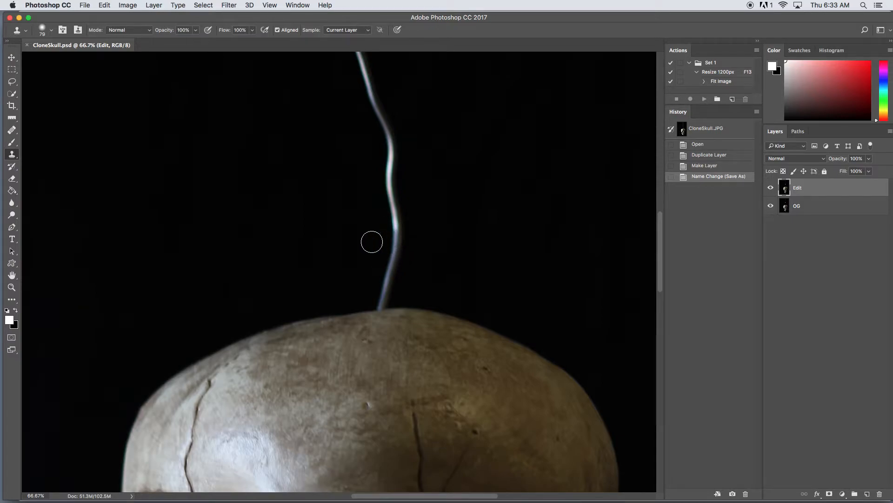
Enlarge the Clone Stamp brush to 94 px so it covers the width of the wire
right_click(373, 240)
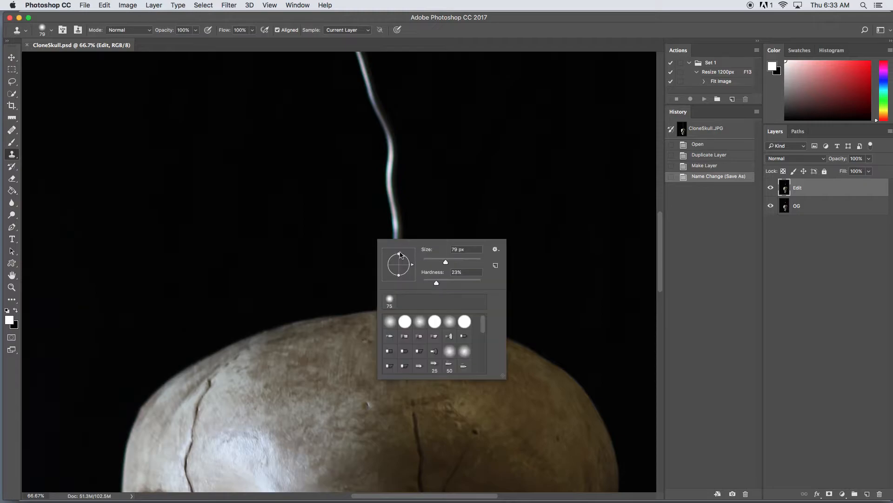
drag(445, 263, 449, 263)
key(Escape)
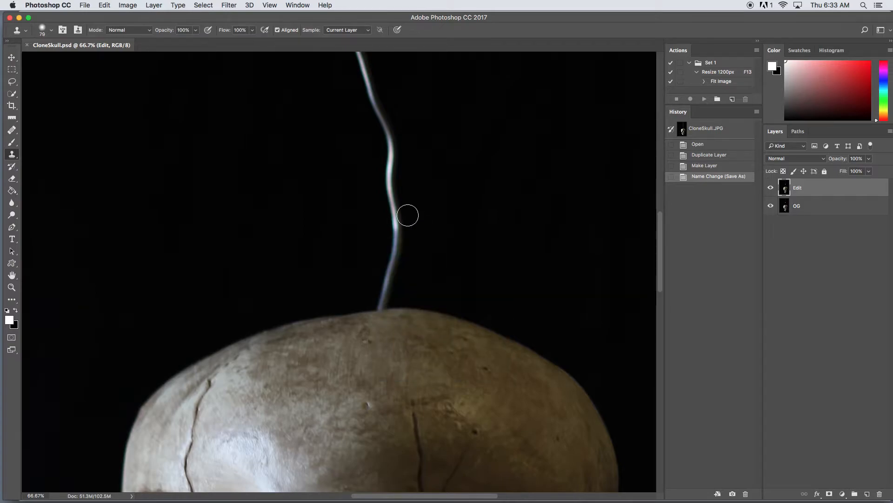
right_click(407, 215)
drag(479, 237, 486, 239)
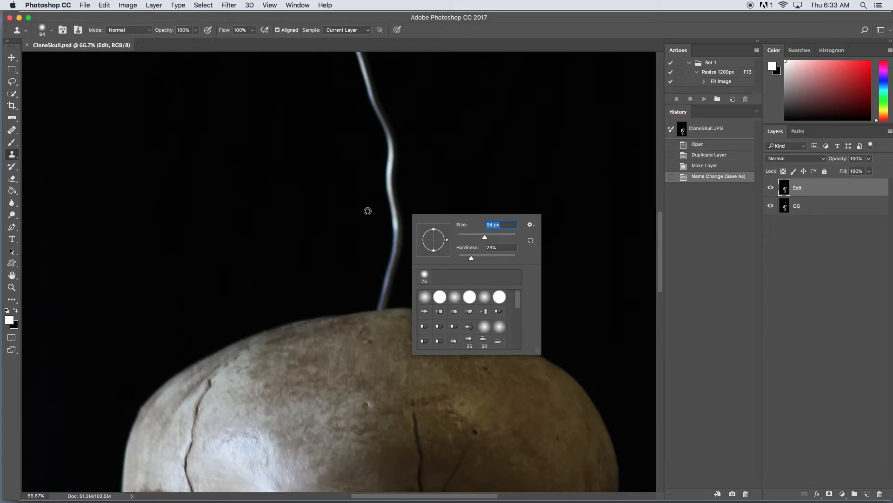
Sample the dark background beside the wire and clone it over the wire's middle stretch above the skull on the Edit layer
alt+click(368, 211)
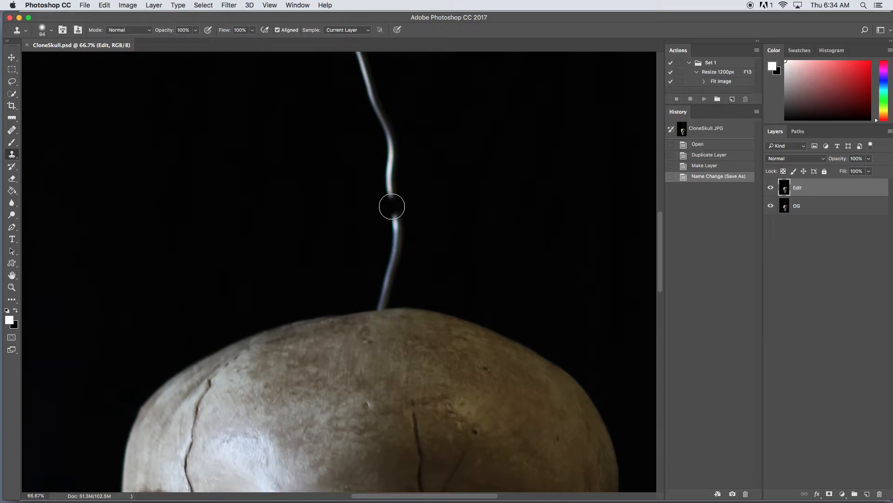
click(392, 206)
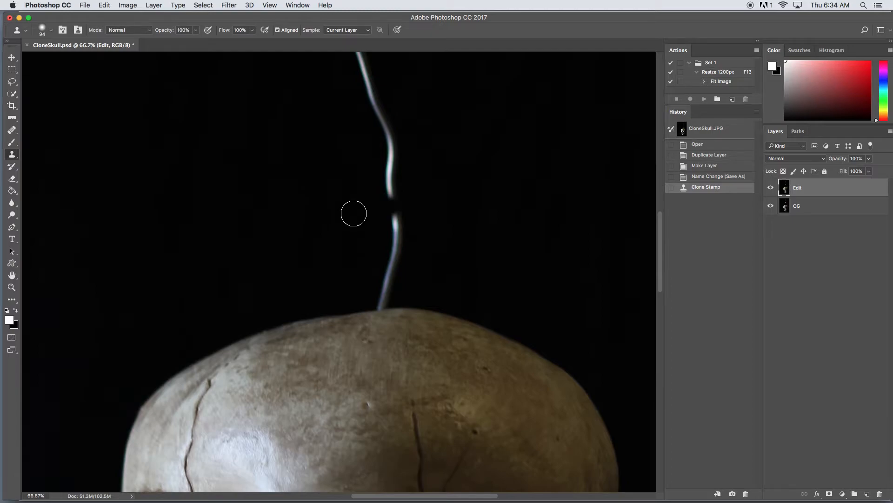
alt+click(362, 185)
drag(390, 191, 377, 126)
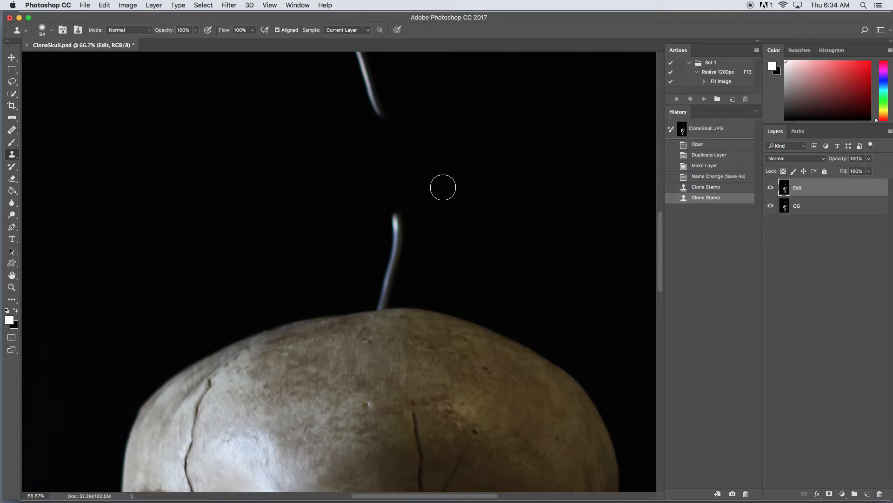
Clone the dark background over the wire stretch between the already cleared middle gap and the twisted knot on the Edit layer
key(super+minus)
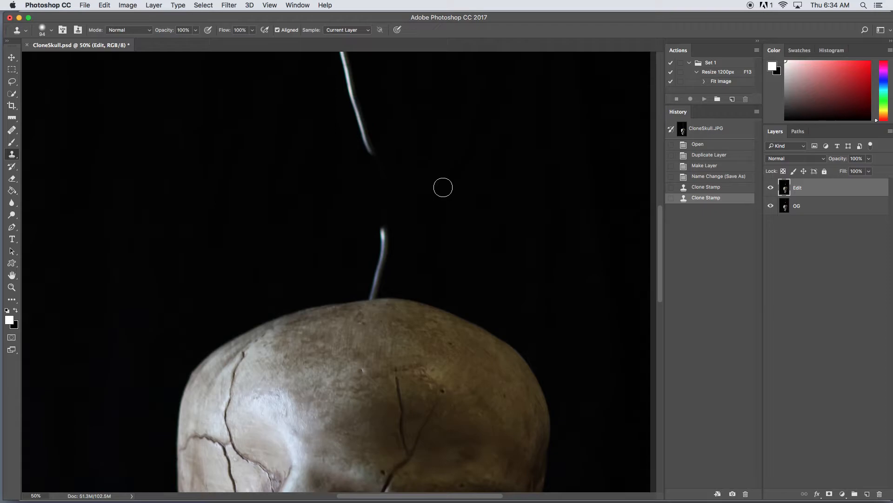
key(space)
mouse_move(434, 169)
mouse_down()
mouse_move(446, 241)
mouse_move(448, 233)
mouse_up()
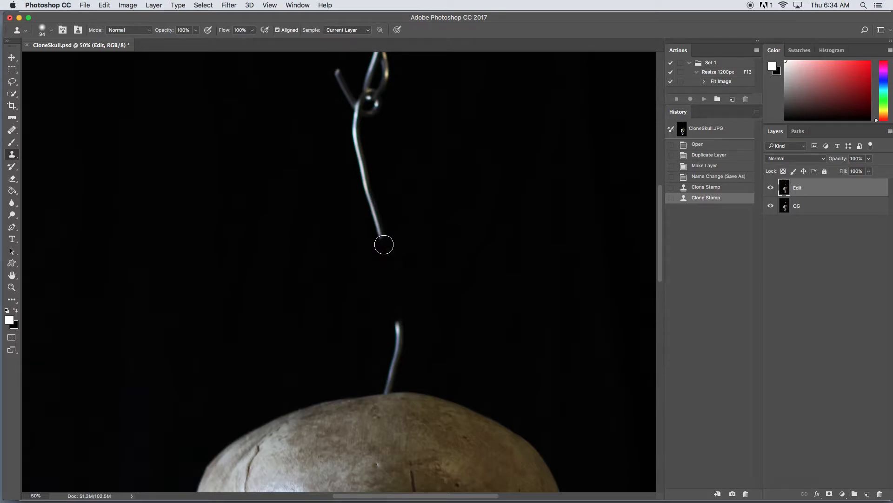
click(384, 245)
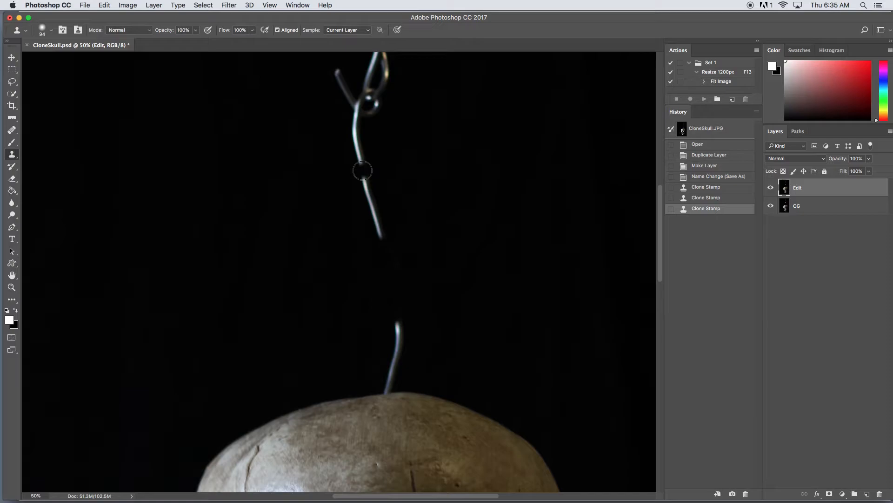
click(362, 171)
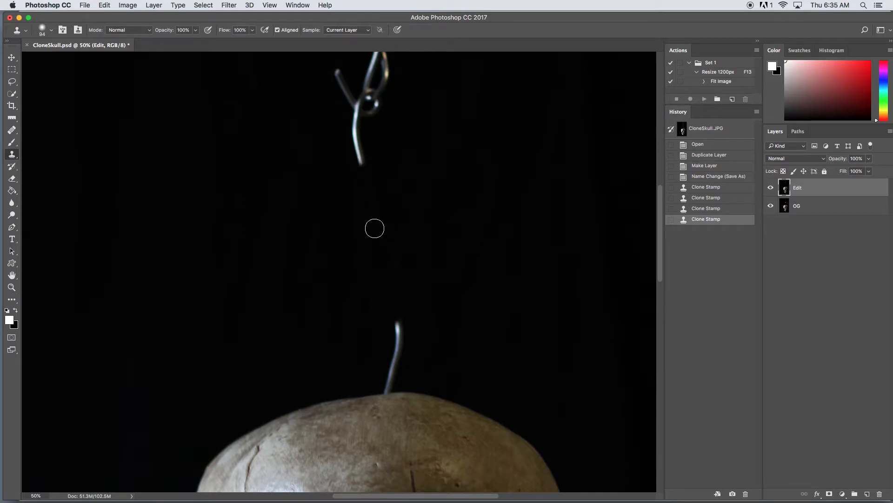
Sample the background beside the lower wire piece and clone it over that piece, leaving only the short stub touching the skull
alt+click(414, 374)
click(391, 374)
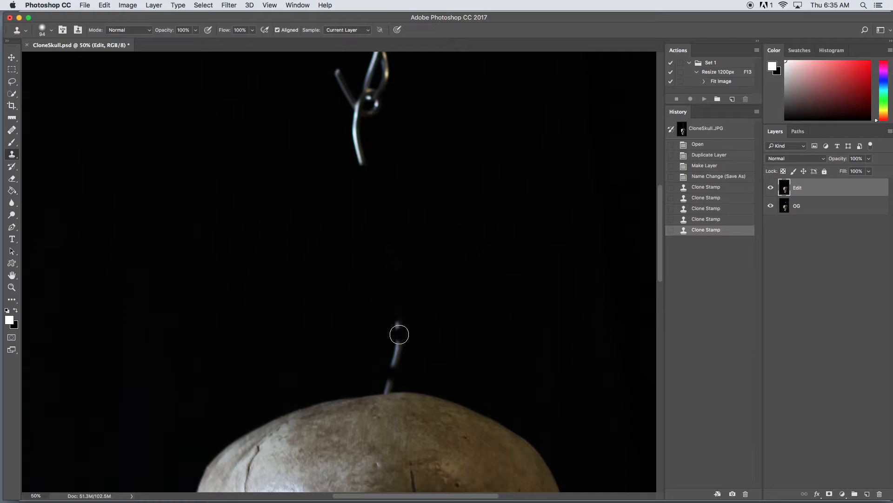
drag(399, 334, 399, 331)
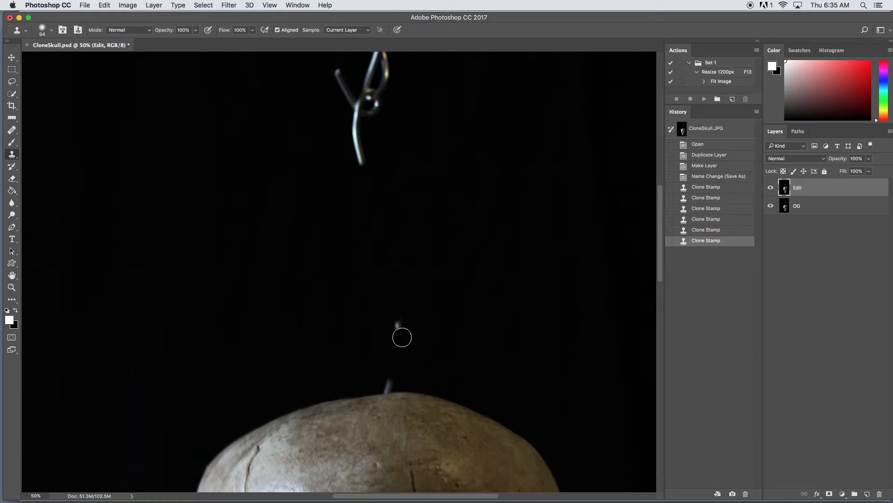
click(398, 325)
drag(397, 326, 397, 326)
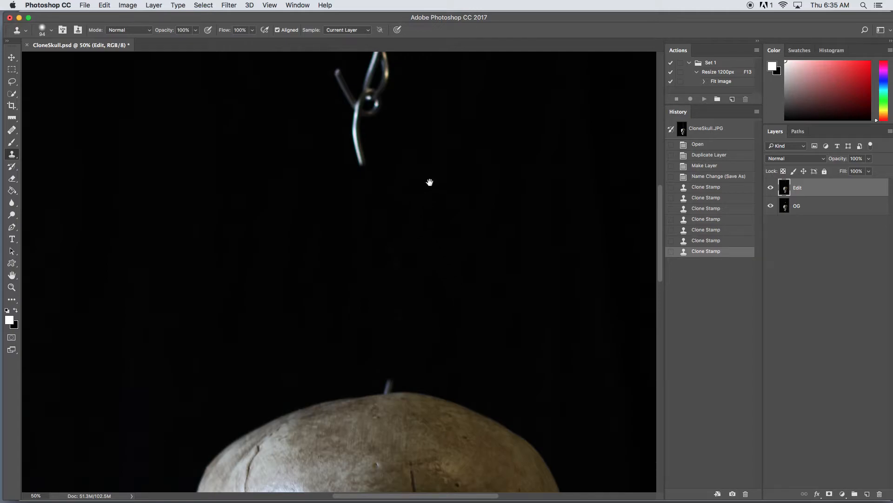
Enlarge the Clone Stamp brush to 252 px, sample the nearby dark background and clone it over the twisted wire knot
drag(429, 182, 437, 308)
drag(441, 240, 445, 259)
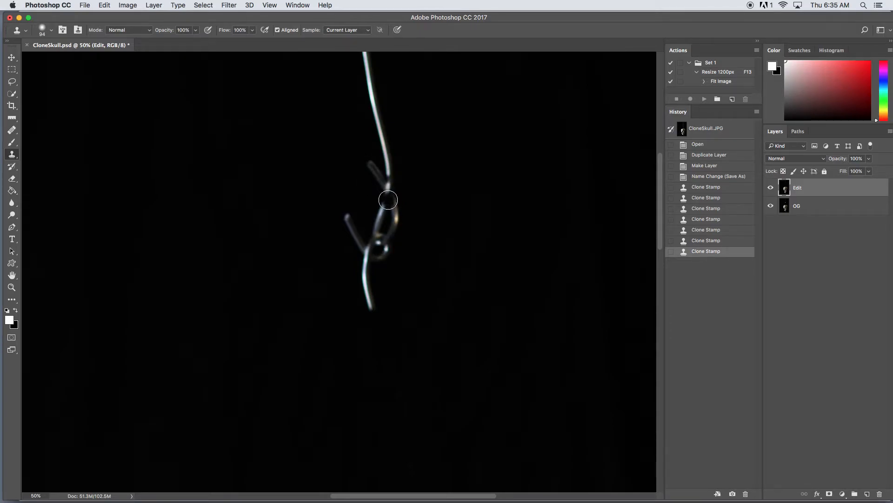
right_click(388, 201)
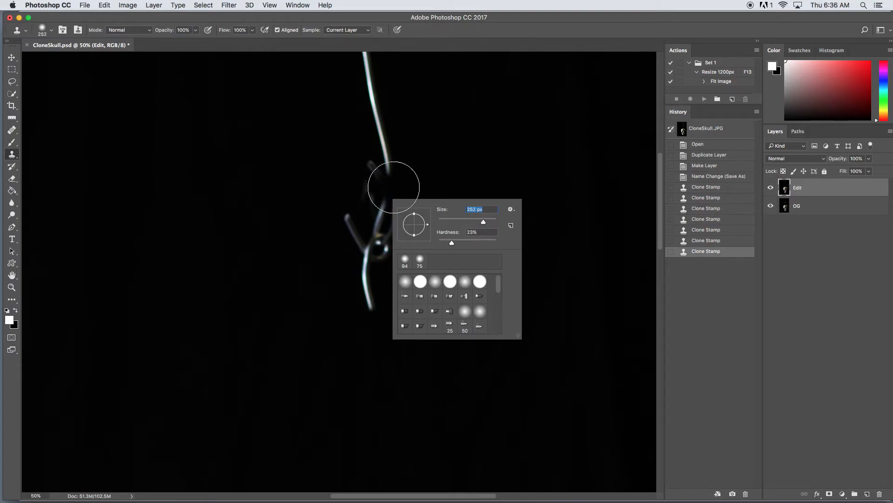
click(451, 155)
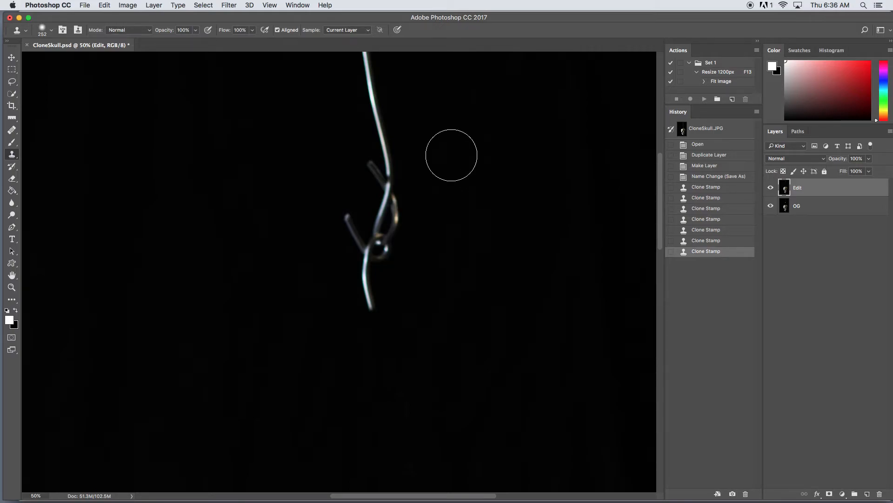
mouse_move(451, 155)
mouse_down()
mouse_move(379, 182)
mouse_move(375, 172)
mouse_move(385, 194)
mouse_move(379, 224)
mouse_move(386, 210)
mouse_move(385, 200)
mouse_move(369, 267)
mouse_move(379, 303)
mouse_move(351, 224)
mouse_up()
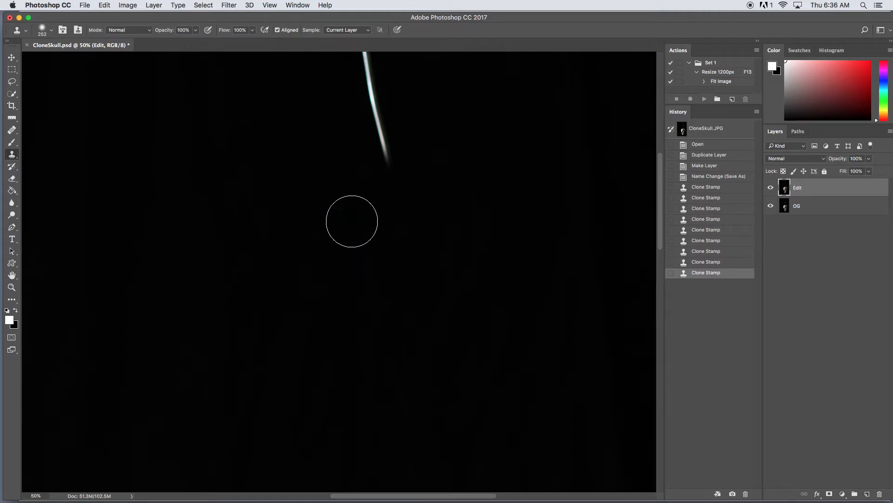
Clone the dark background over the remaining upper wire all the way to the image's top edge, resampling beside the wire
key(space)
drag(435, 159, 417, 296)
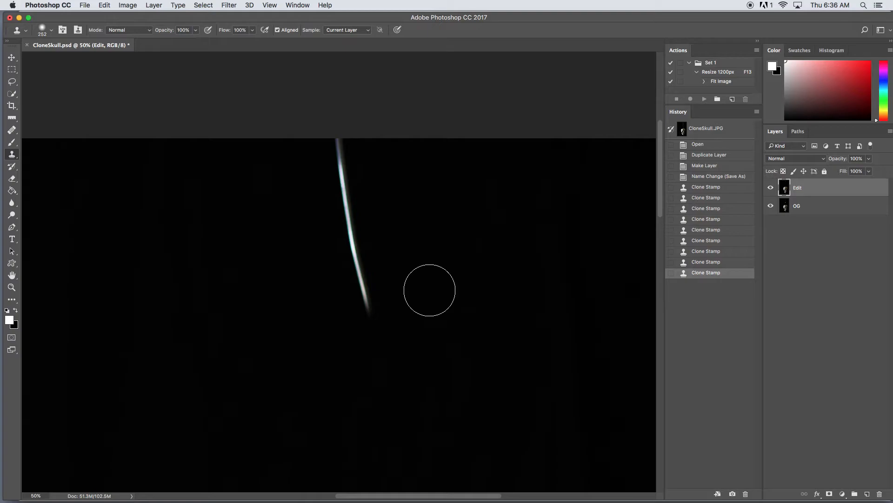
mouse_move(387, 298)
mouse_down()
mouse_move(365, 297)
mouse_move(349, 176)
mouse_up()
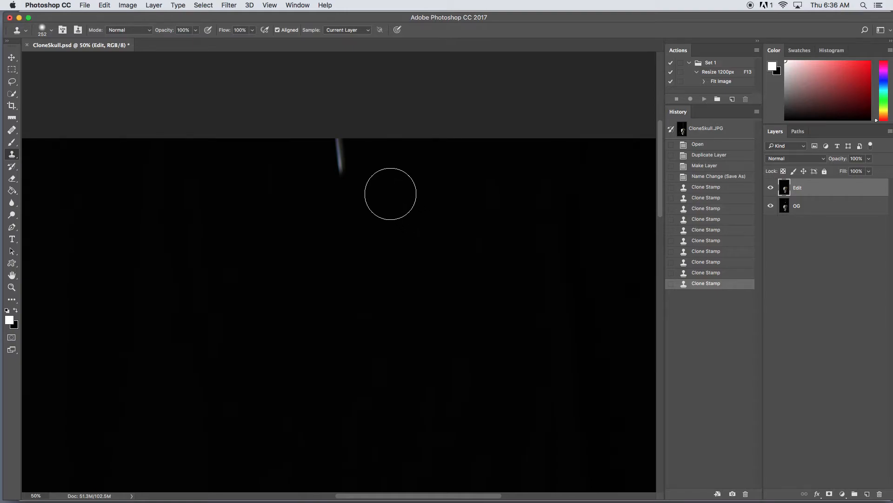
alt+click(412, 187)
mouse_move(379, 177)
mouse_down()
mouse_move(341, 165)
mouse_move(385, 178)
mouse_up()
alt+click(417, 186)
mouse_move(361, 172)
mouse_down()
mouse_move(342, 166)
mouse_move(343, 150)
mouse_up()
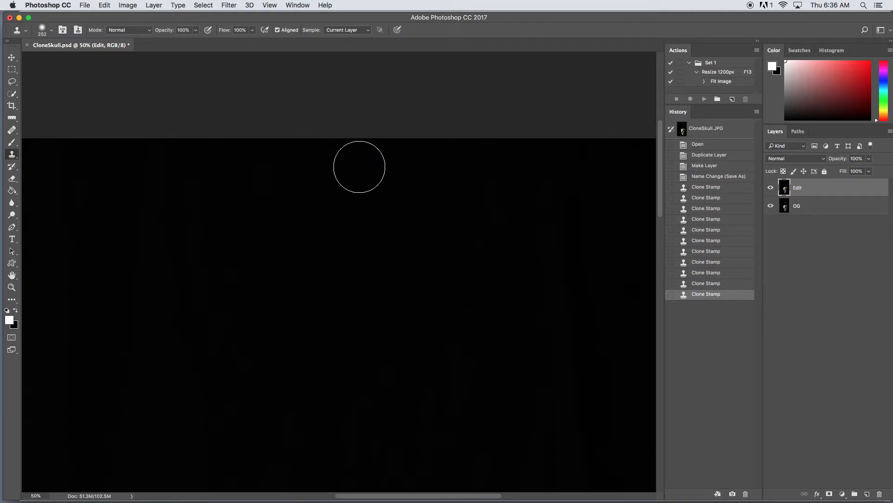
Set the Clone Stamp brush to 62 px for close work on the wire stub at the top of the skull
drag(398, 251, 389, 155)
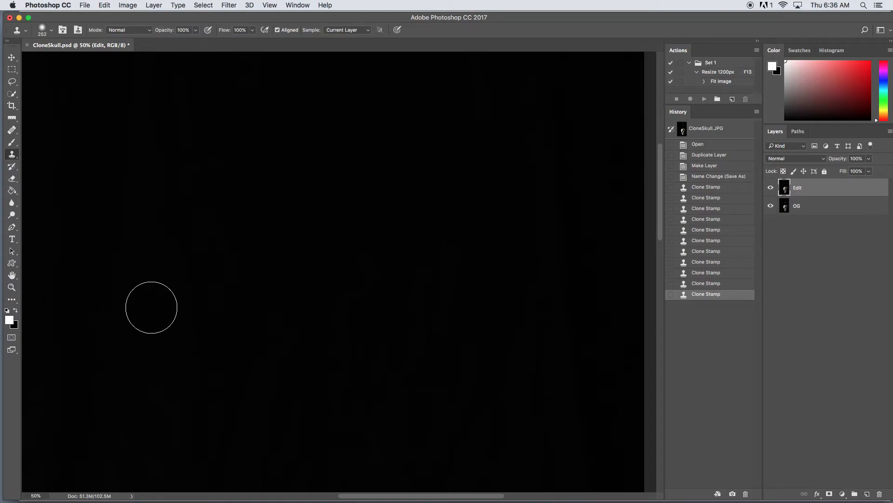
key(super+minus)
key(super+minus)
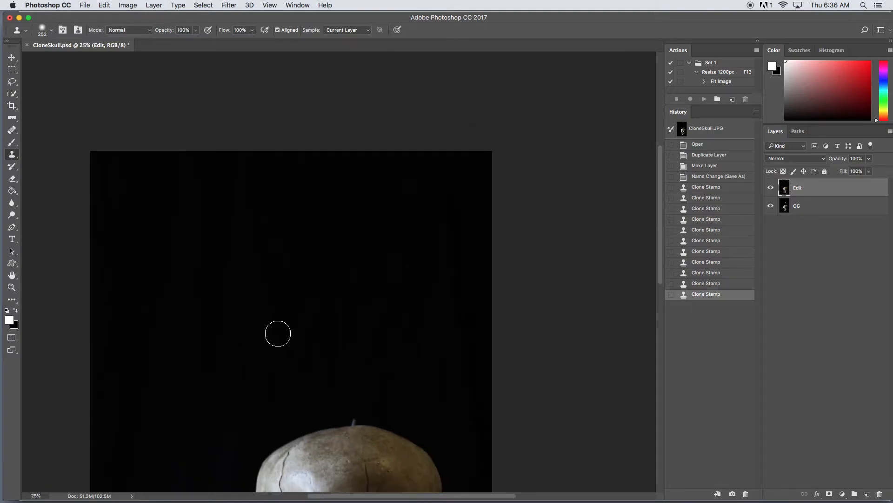
key(space)
drag(379, 374, 393, 199)
drag(383, 288, 385, 257)
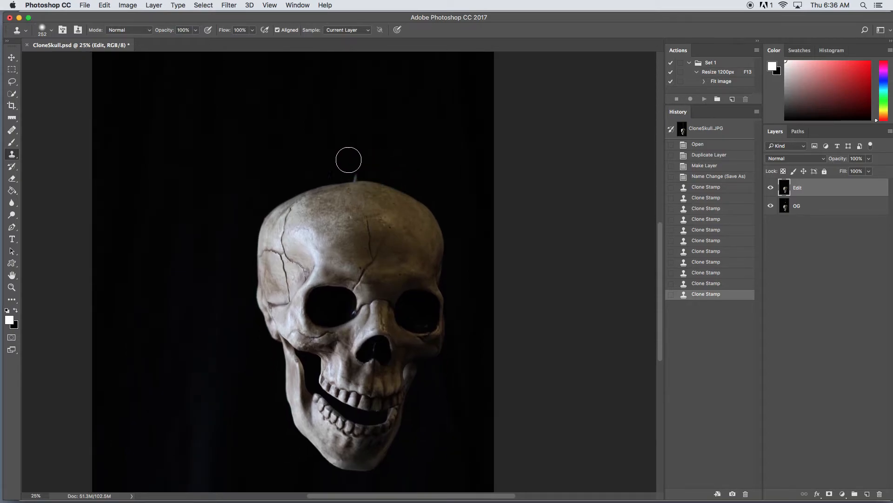
click(12, 287)
drag(348, 182, 357, 241)
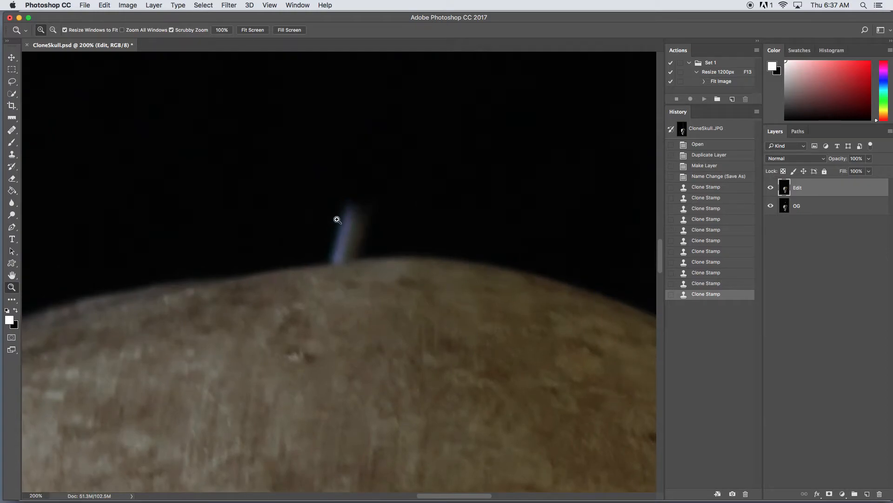
click(13, 156)
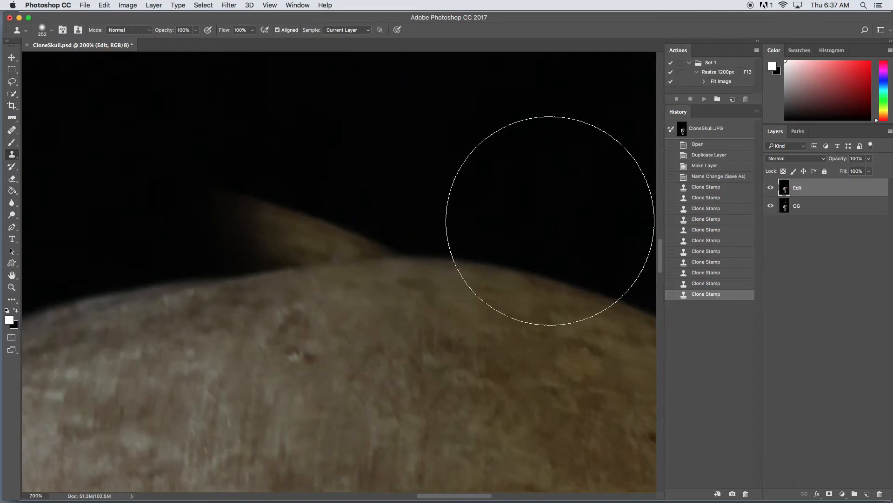
right_click(482, 218)
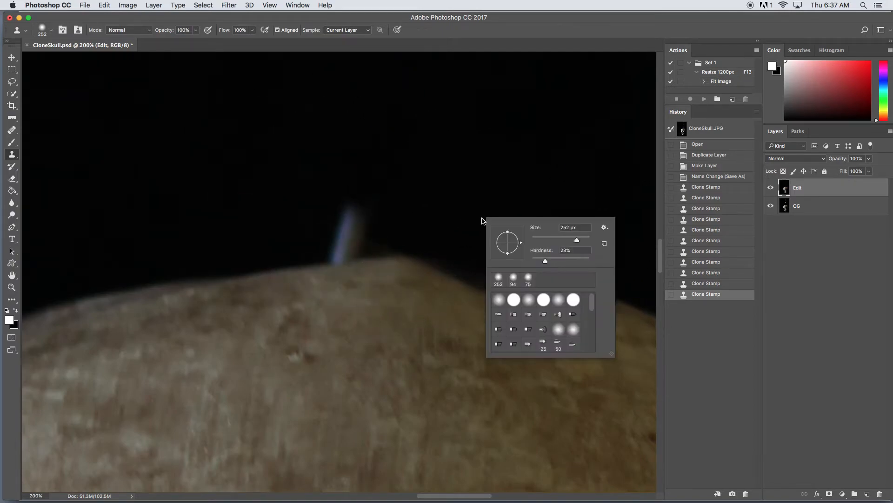
drag(577, 241, 575, 242)
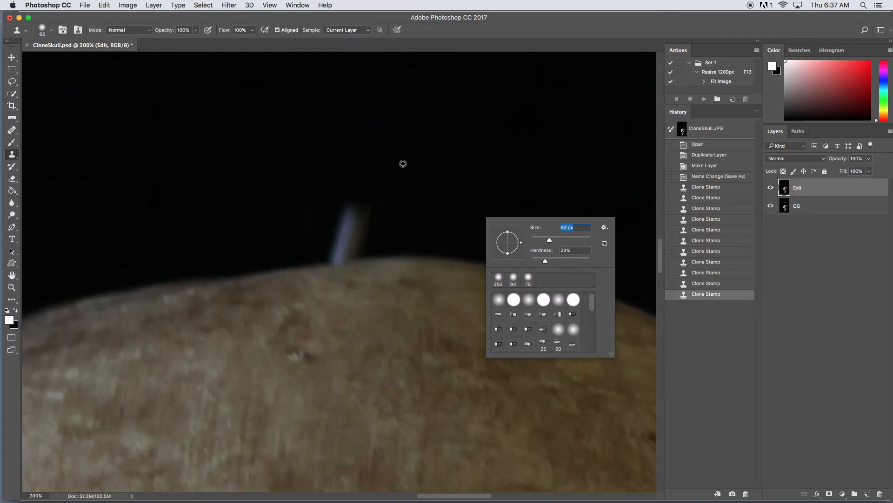
key(Return)
Try to cover the wire stub with plain dark background sampled well above the skull, and undo the stroke
drag(375, 201, 334, 240)
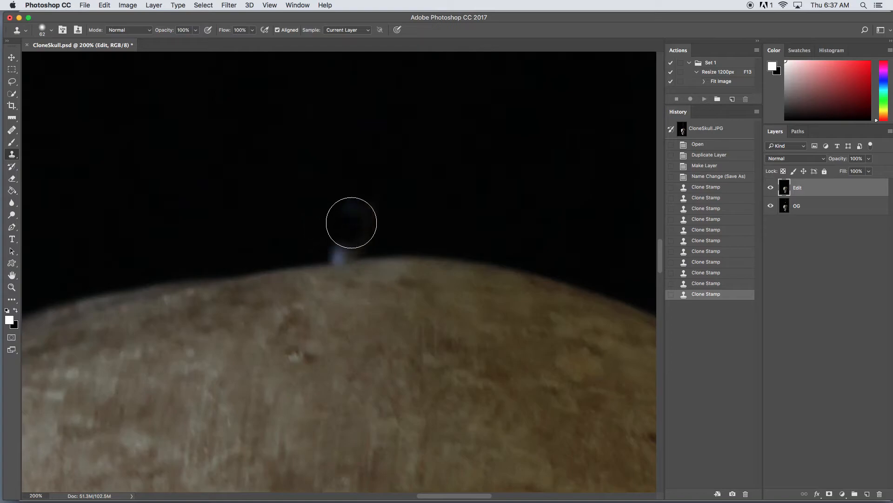
alt+click(444, 102)
drag(338, 220, 337, 245)
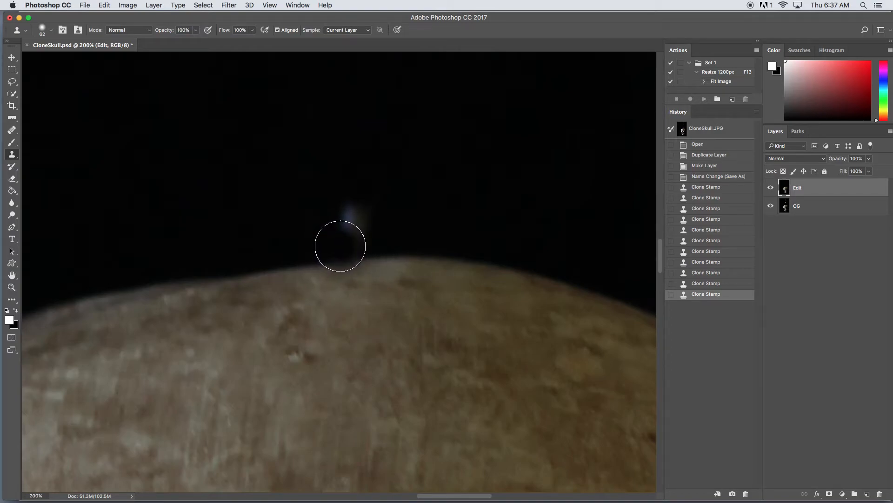
drag(340, 244, 352, 209)
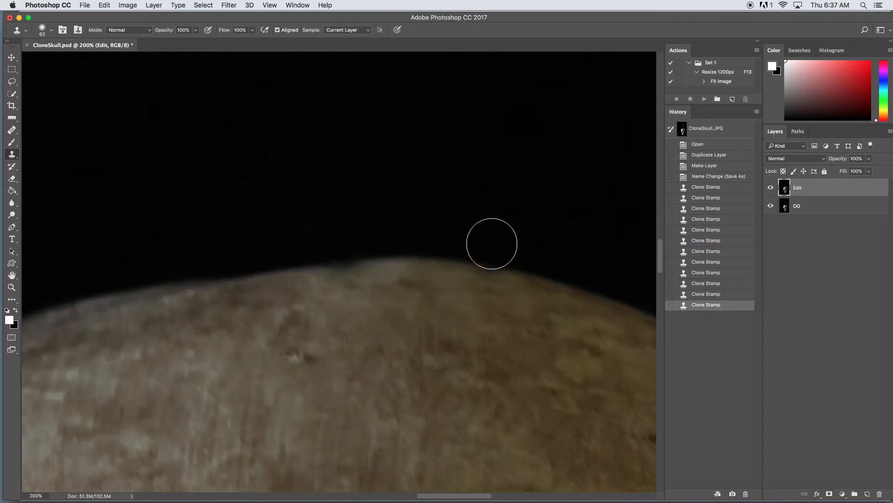
key(super+z)
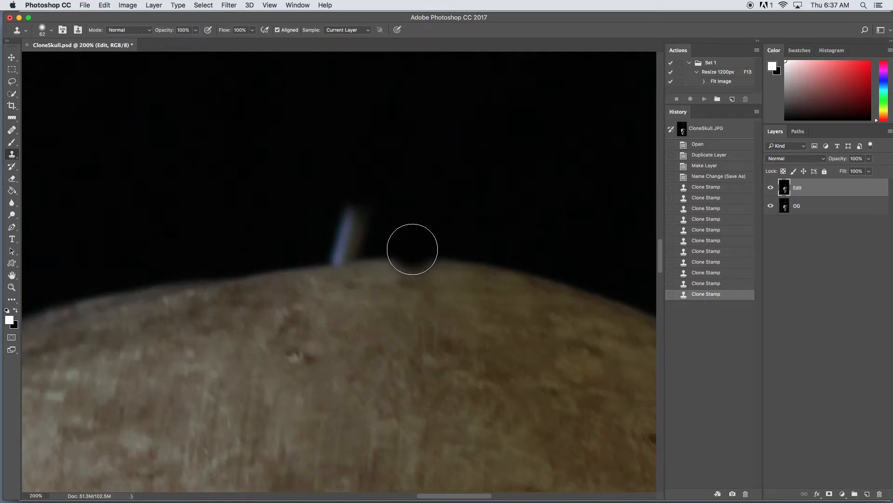
Enlarge the brush to 70 px, sample the skull's edge beside the stub and clone it over the stub along the skull's outline
key(bracketright)
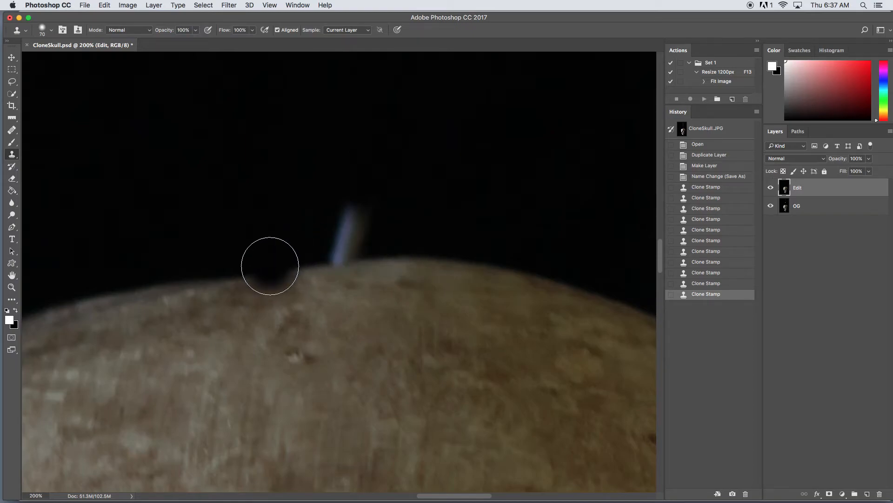
alt+click(280, 263)
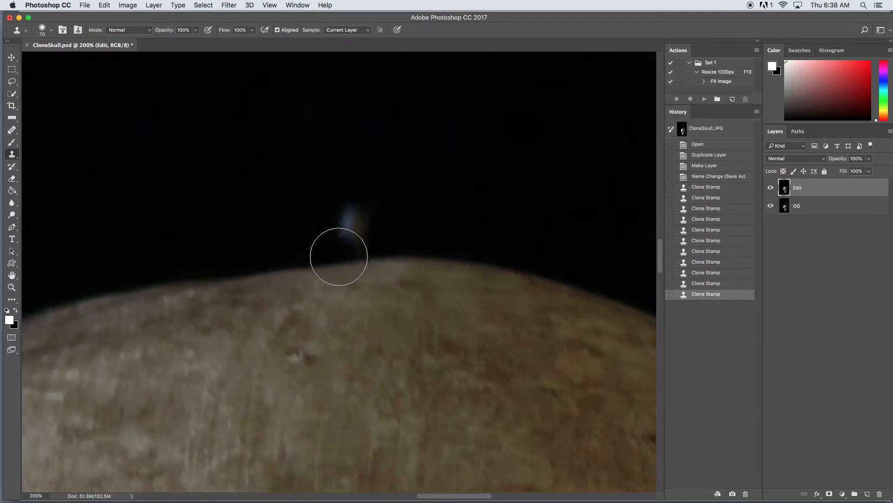
drag(343, 255, 351, 204)
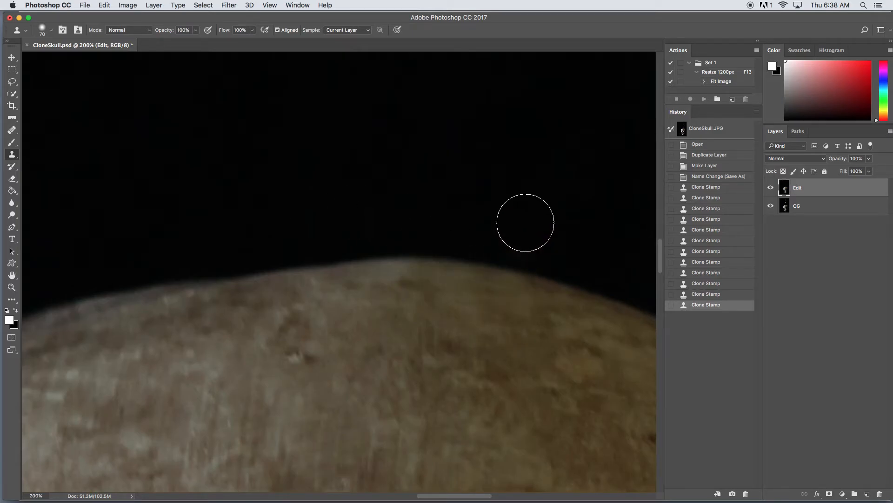
Save the retouched CloneSkull.psd and run the Resize 1200px action on it
key(super+minus)
key(super+minus)
key(super+minus)
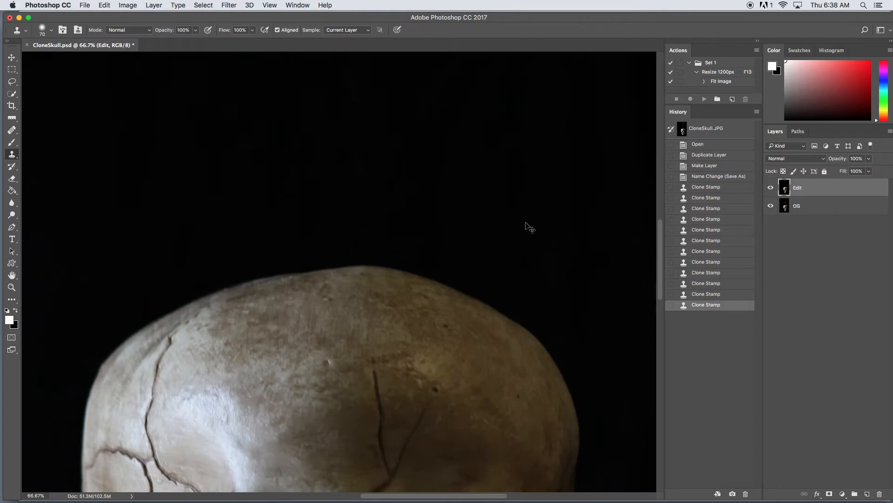
key(super+minus)
key(super+minus)
key(super+minus)
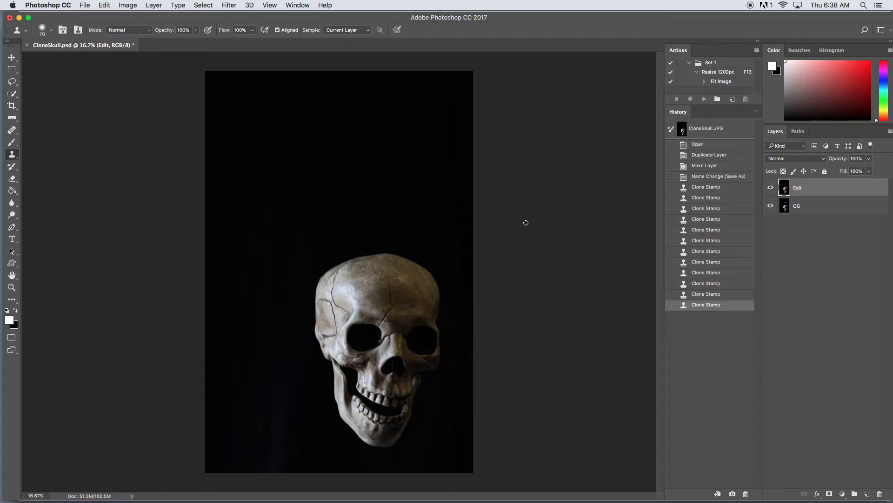
key(super+s)
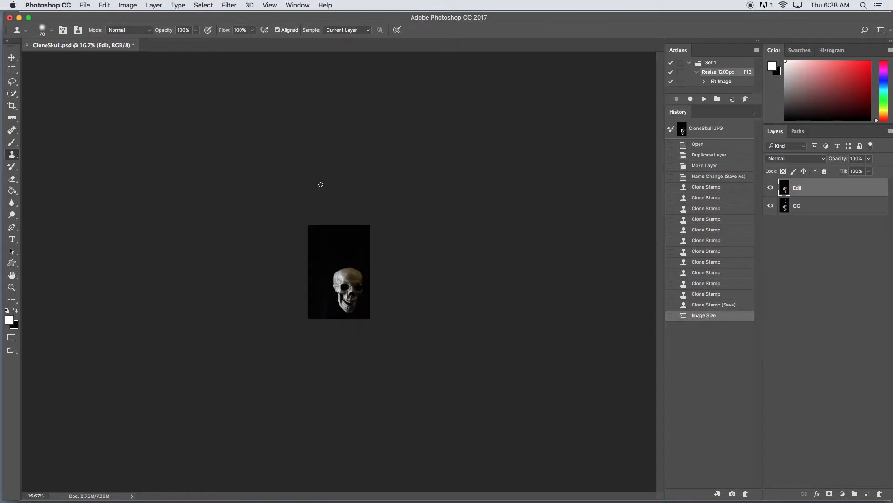
Show the Timeline for the resized skull image
click(12, 287)
click(347, 279)
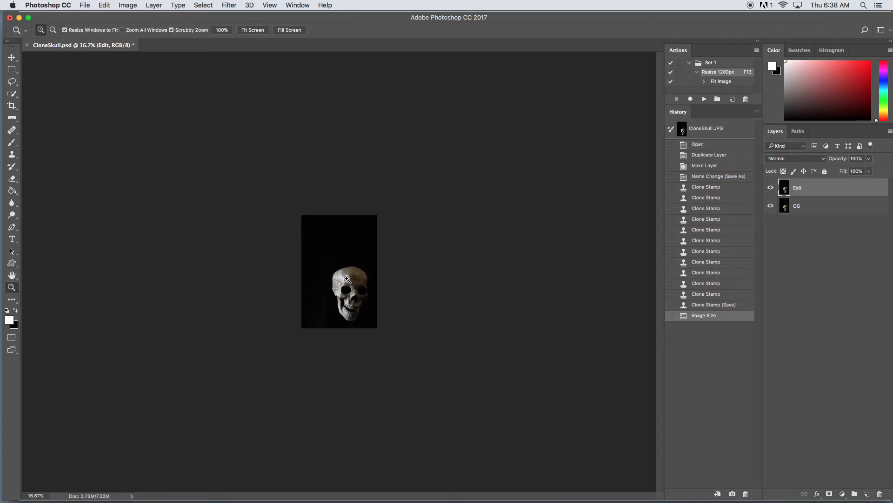
click(347, 278)
click(347, 279)
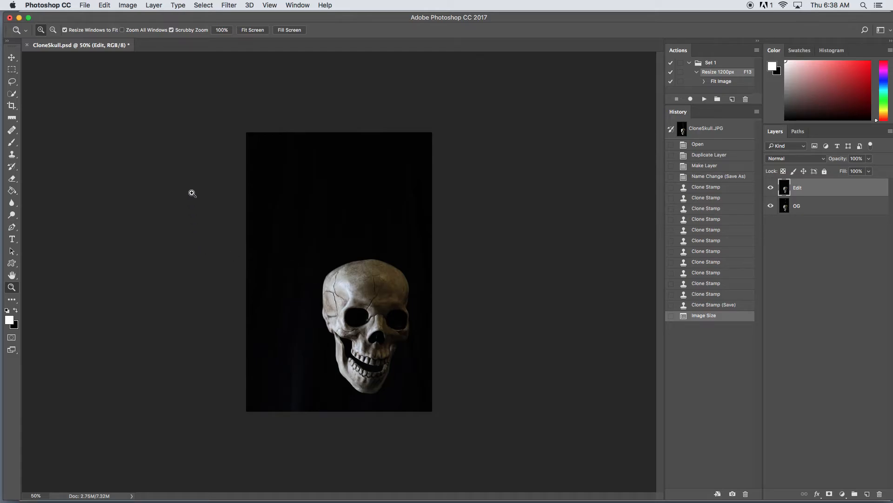
click(296, 5)
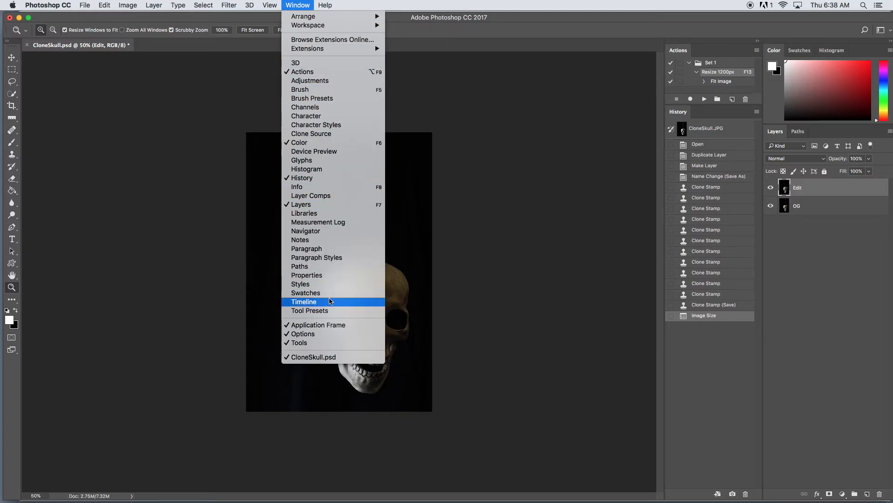
click(305, 302)
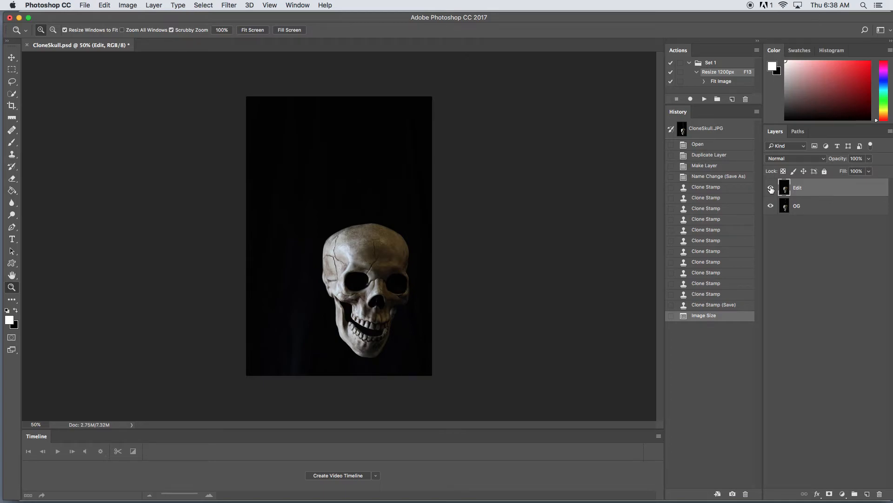
Toggle the Edit layer's visibility repeatedly to compare the retouched skull with the original wire image
click(771, 188)
click(771, 189)
click(770, 188)
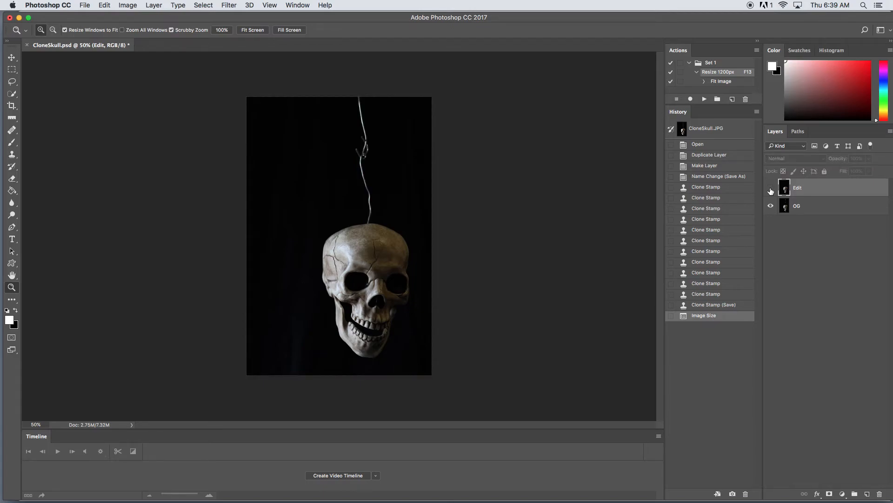
click(770, 188)
key(super+plus)
click(771, 188)
click(771, 188)
click(771, 188)
click(770, 189)
click(771, 188)
click(771, 189)
click(770, 189)
click(770, 189)
click(770, 188)
click(771, 189)
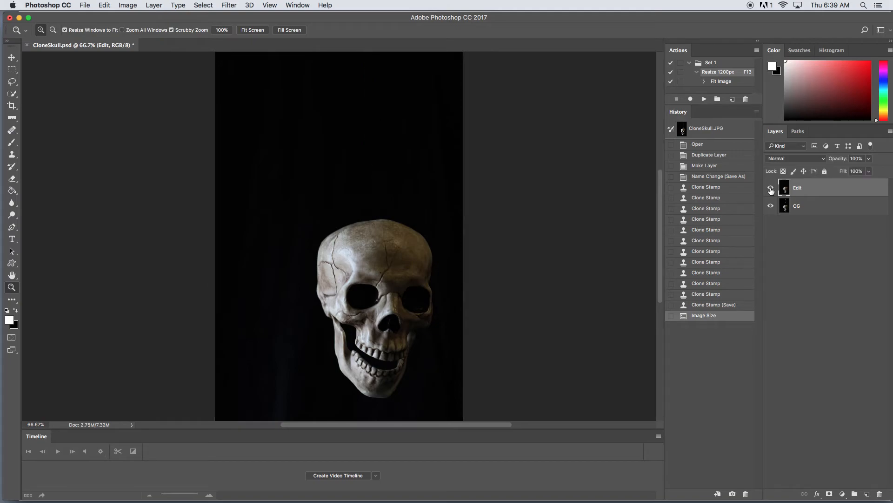
Crop the image slightly inward on all four sides to trim the edges around the skull
key(super+minus)
click(12, 106)
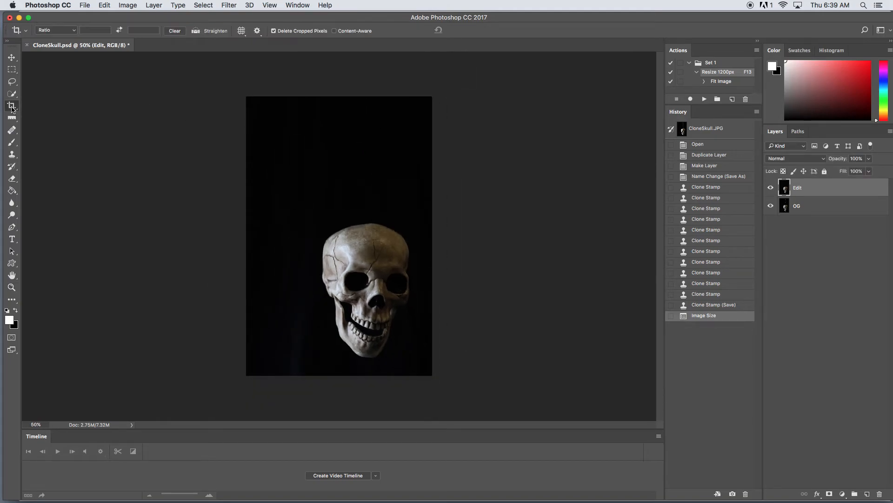
drag(339, 97, 339, 102)
drag(247, 236, 252, 235)
drag(428, 237, 424, 237)
drag(339, 366, 339, 368)
key(Return)
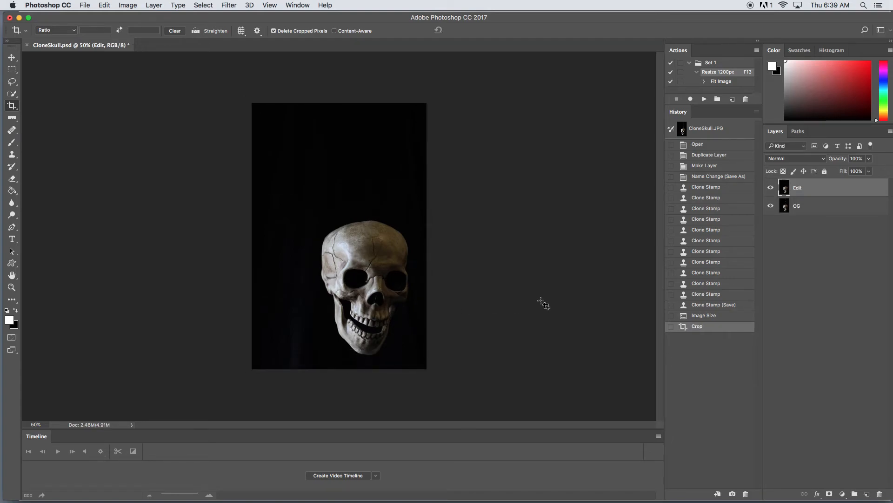
Toggle the Edit layer's visibility on the cropped image to compare the versions with and without the wire
click(772, 188)
click(772, 189)
click(771, 188)
click(772, 188)
click(771, 189)
click(772, 189)
click(771, 188)
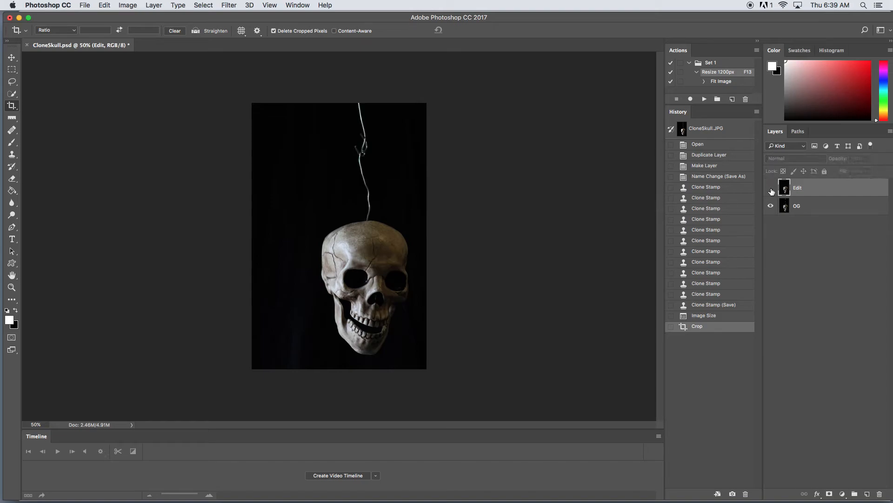
click(772, 189)
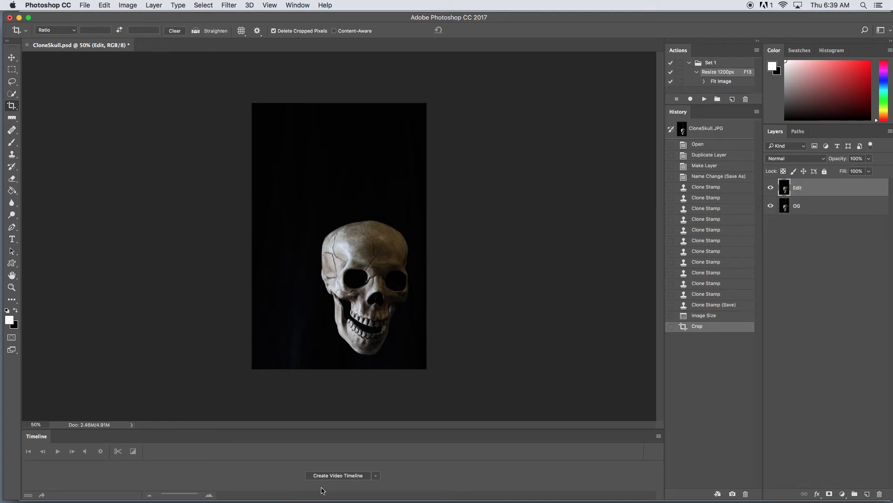
Choose frame animation instead of a video timeline and create it from the skull image
click(377, 476)
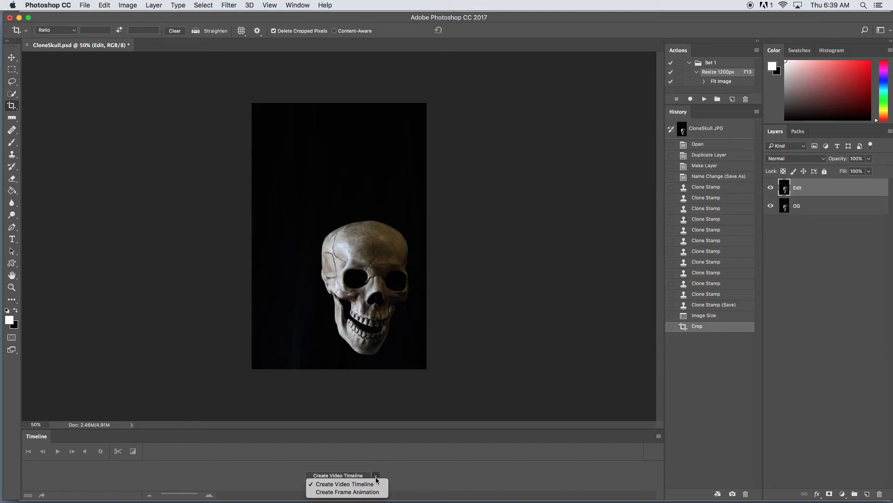
click(354, 495)
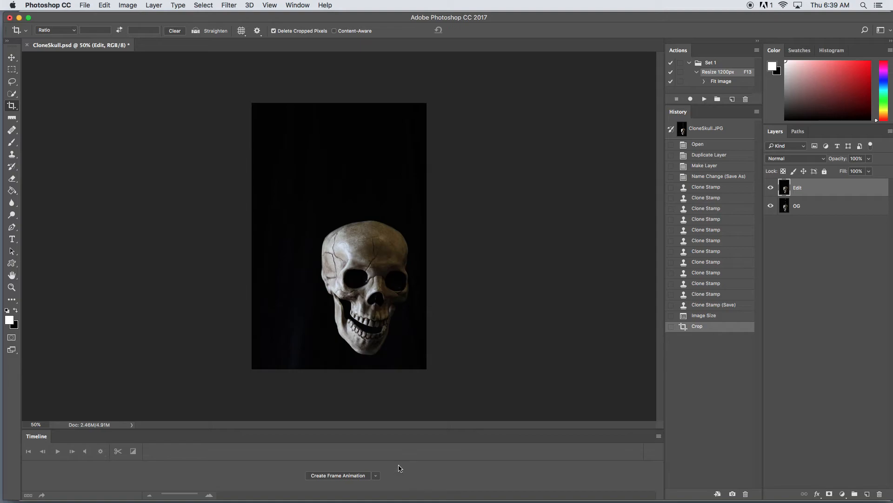
click(338, 475)
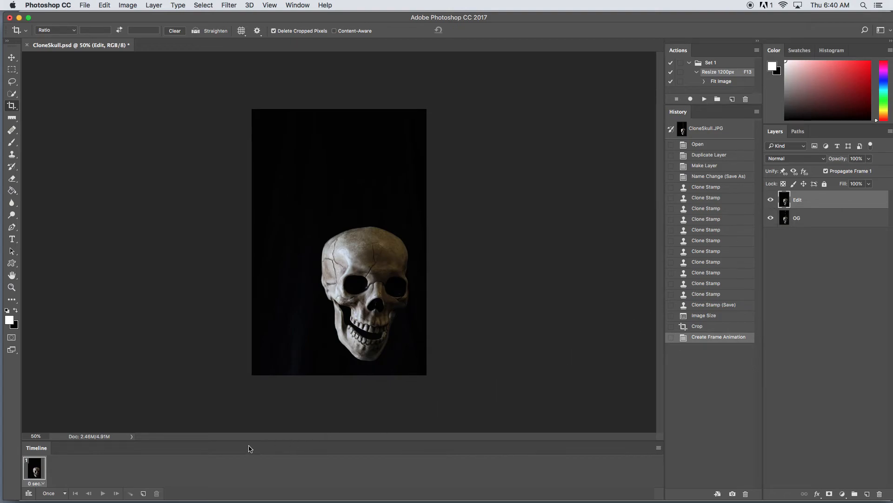
Duplicate the first animation frame and hide the Edit layer in frame 2 so it shows the original wire
click(143, 494)
click(34, 474)
click(60, 472)
click(38, 472)
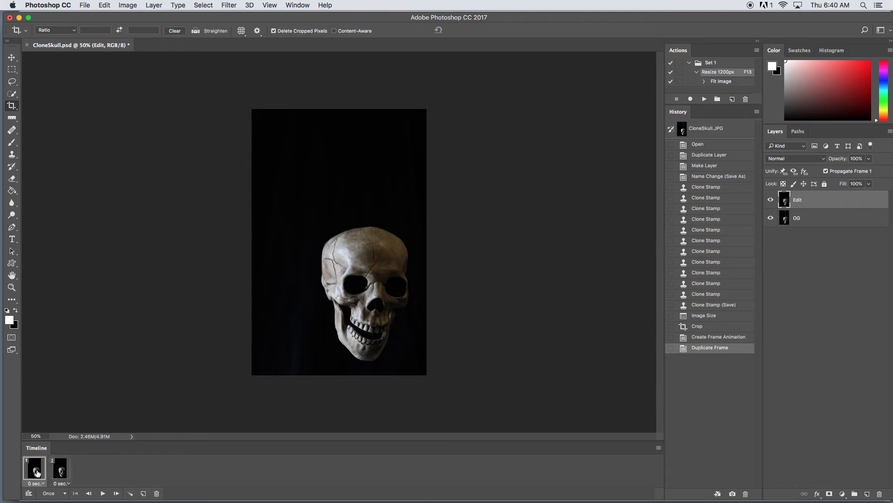
click(61, 471)
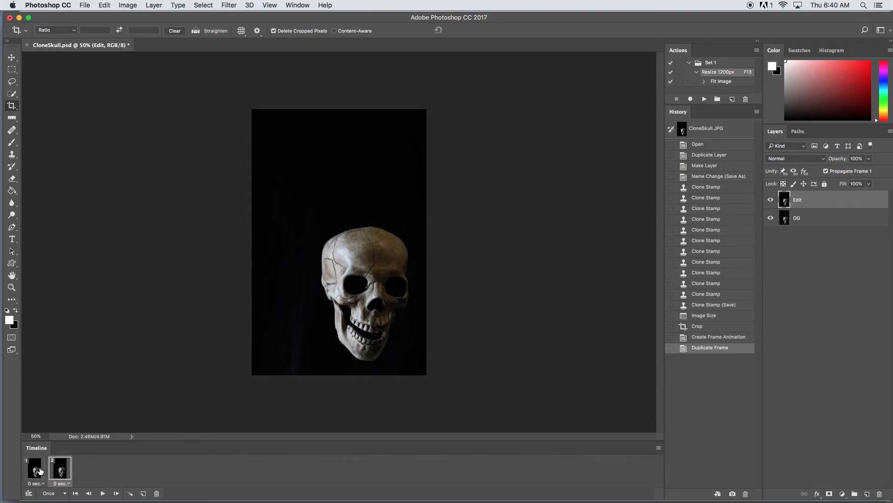
click(39, 471)
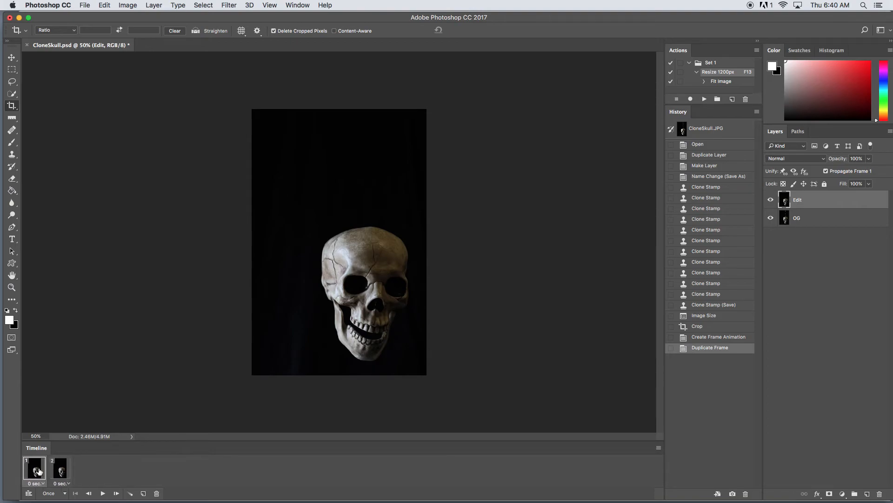
click(61, 471)
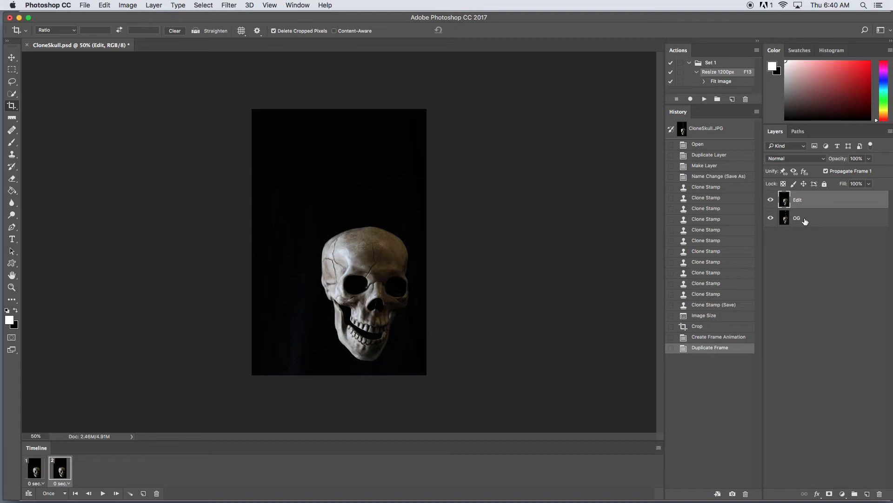
click(771, 200)
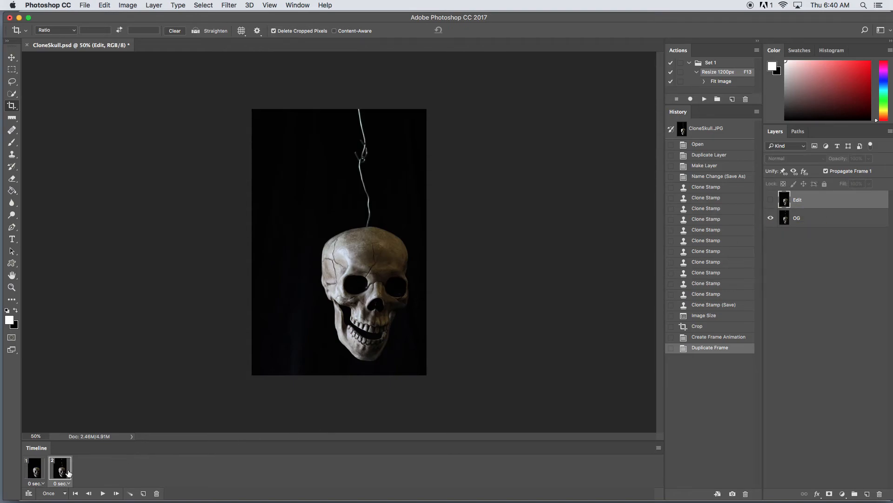
Switch back and forth between frames 1 and 2 to check that each shows its own version of the skull
click(34, 470)
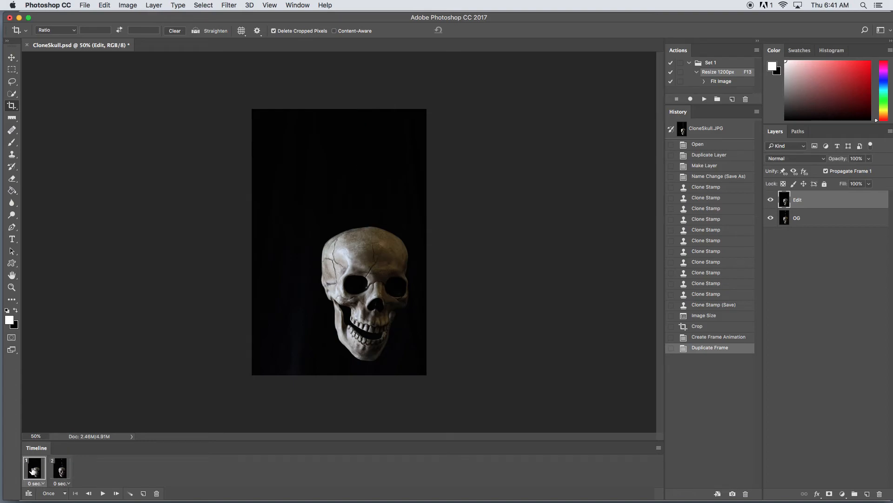
click(59, 471)
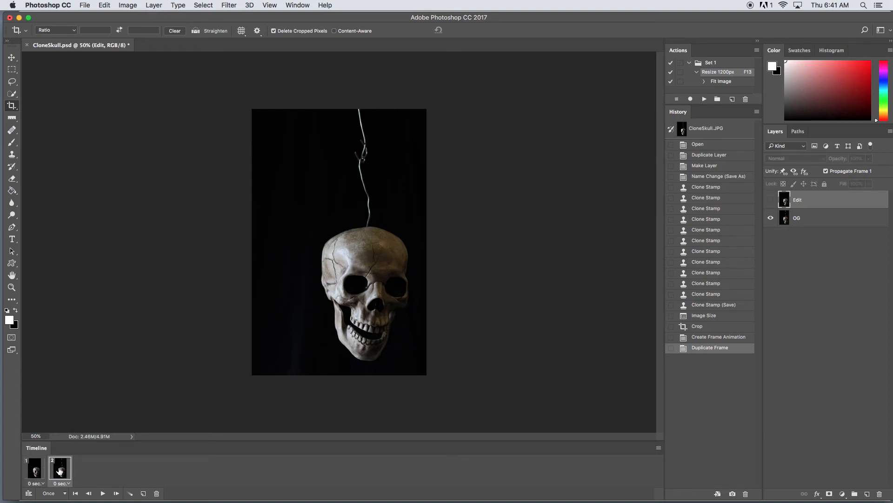
click(35, 471)
click(59, 471)
click(36, 471)
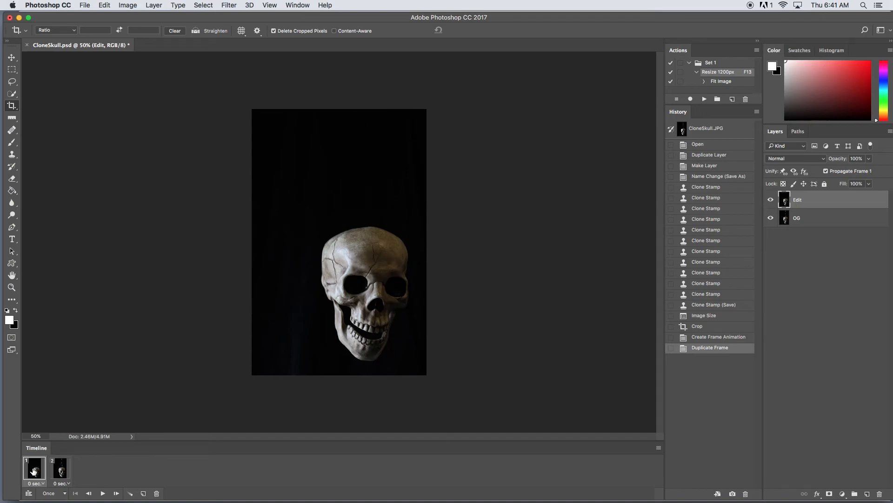
click(61, 471)
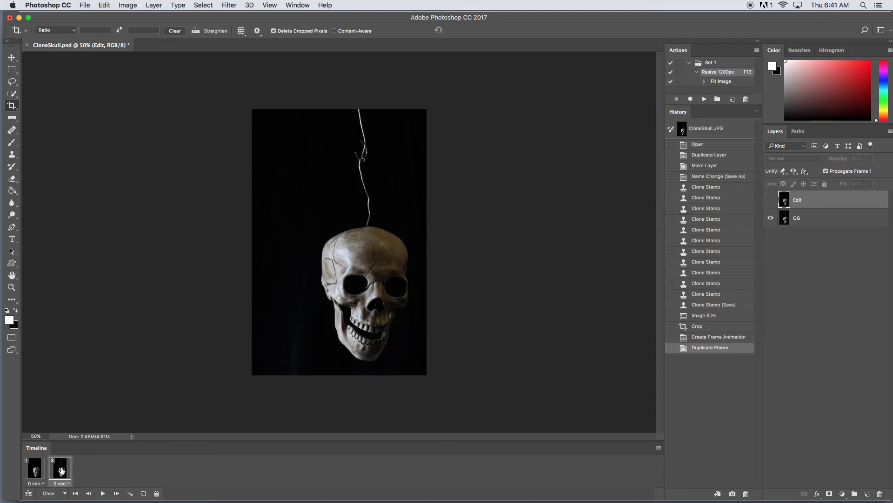
Set the delay of both animation frames to 1 second
click(38, 485)
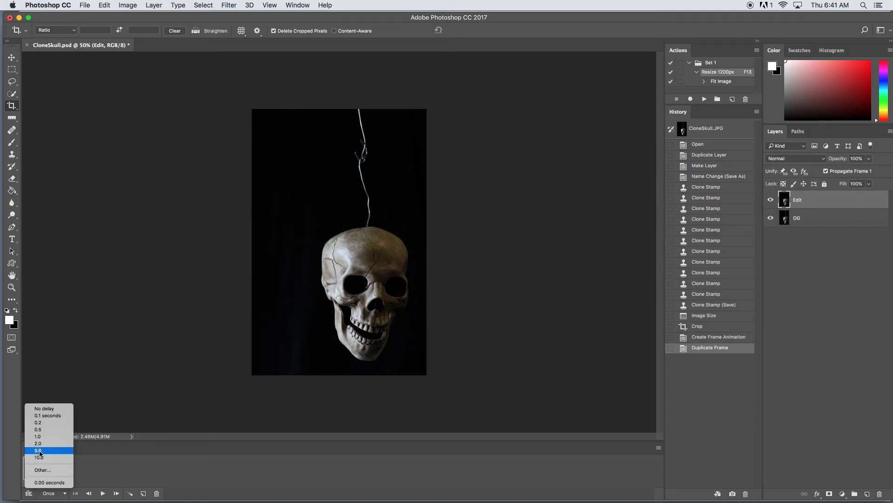
click(50, 435)
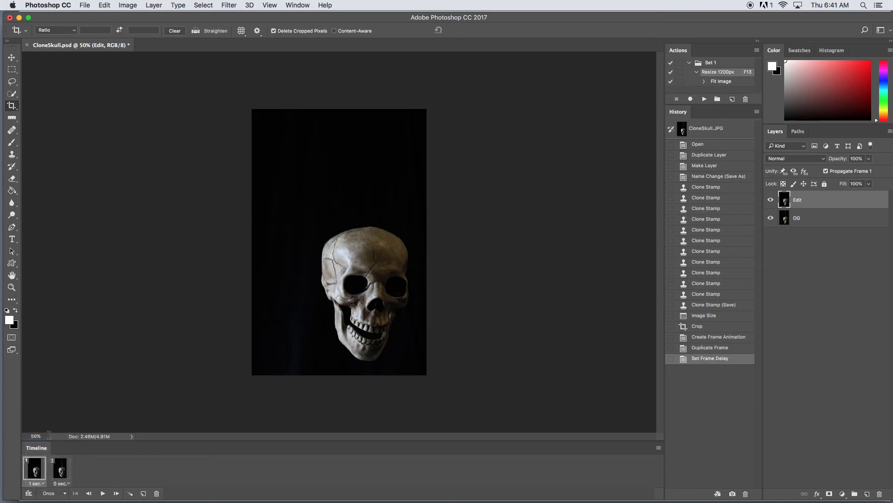
click(64, 468)
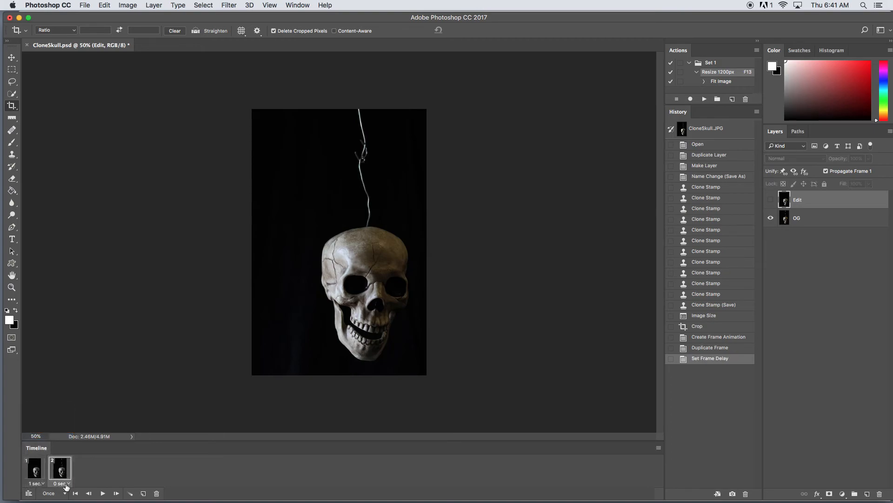
click(66, 486)
click(70, 438)
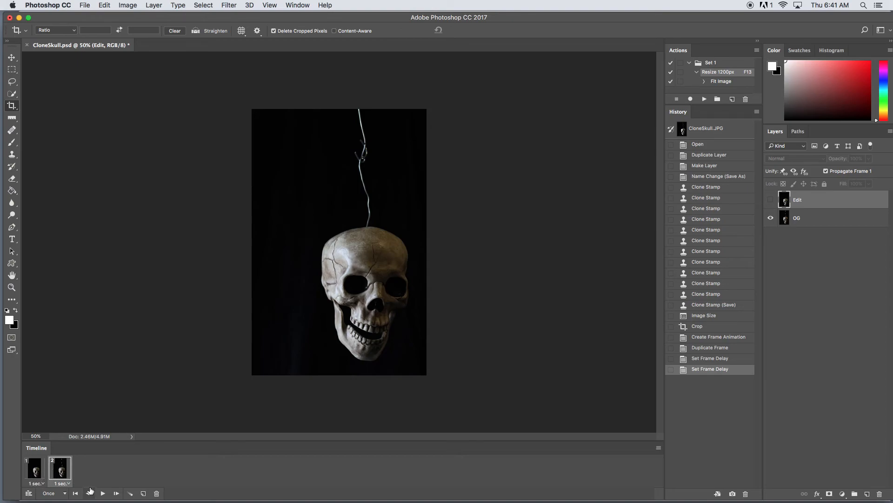
Set the animation to loop forever, preview its playback and stop it
click(41, 470)
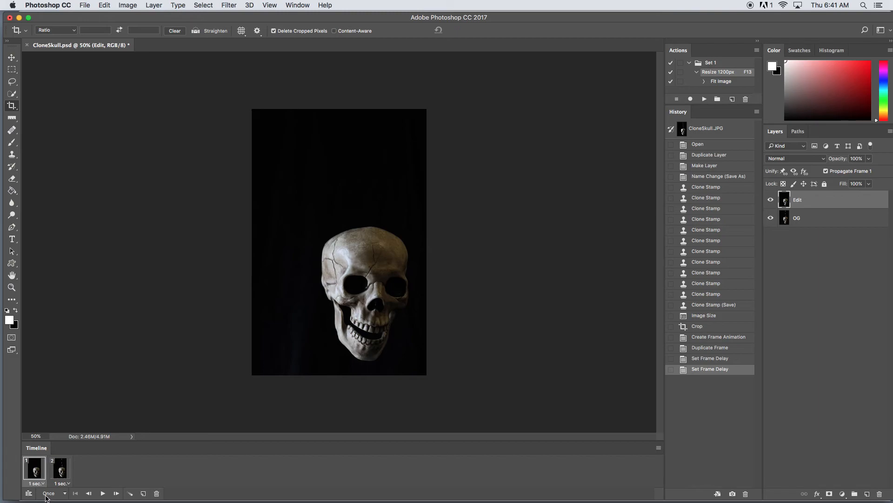
click(64, 494)
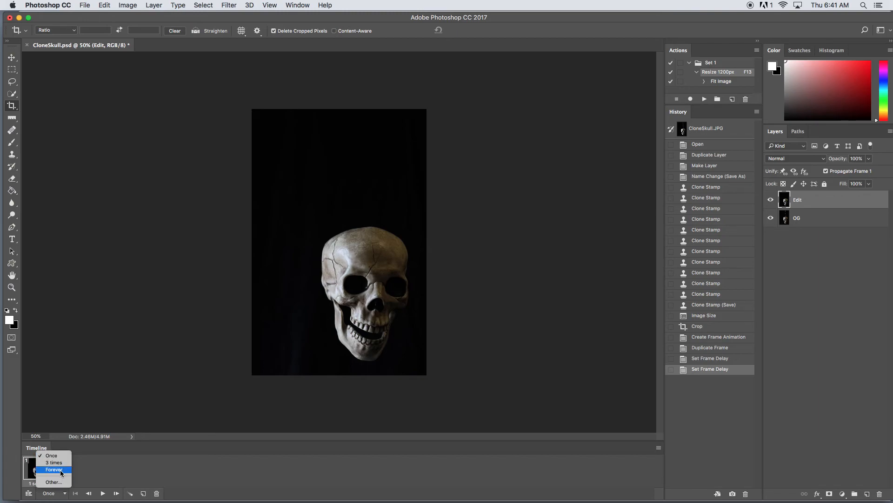
click(61, 473)
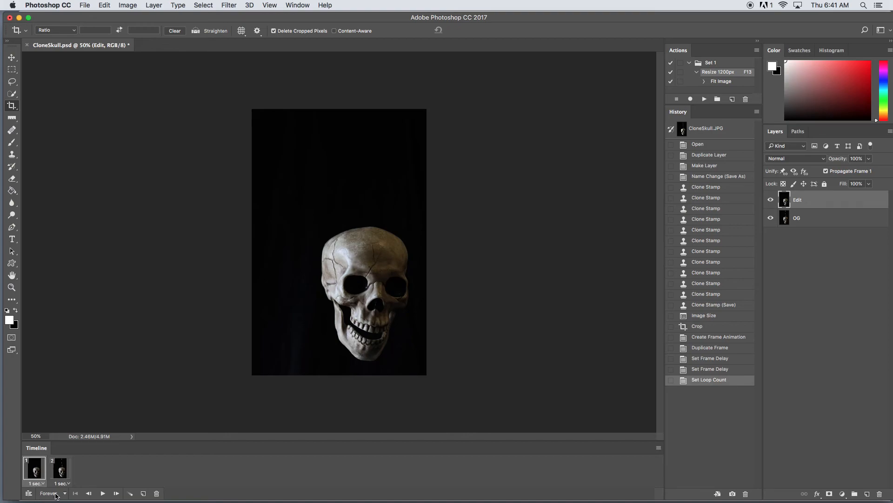
click(104, 493)
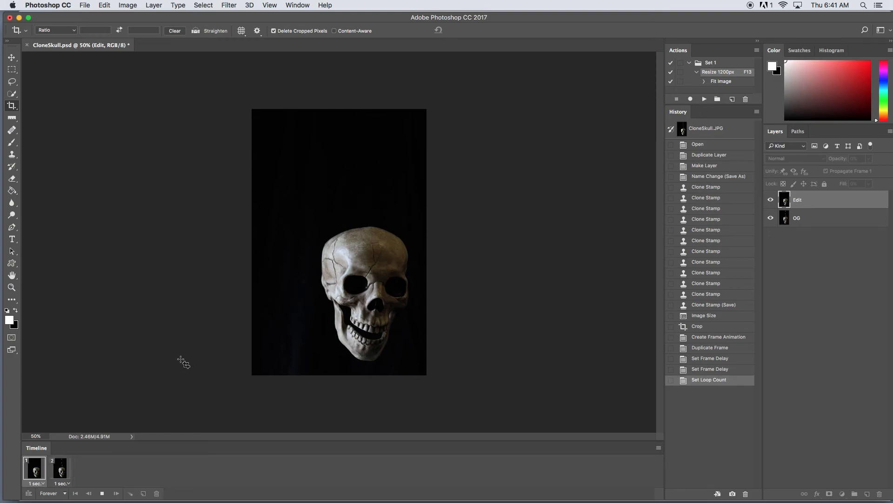
click(101, 494)
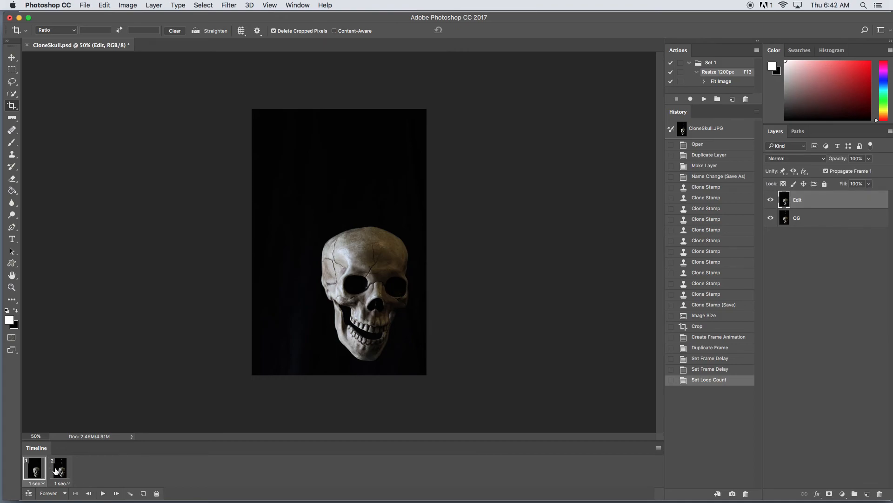
click(56, 470)
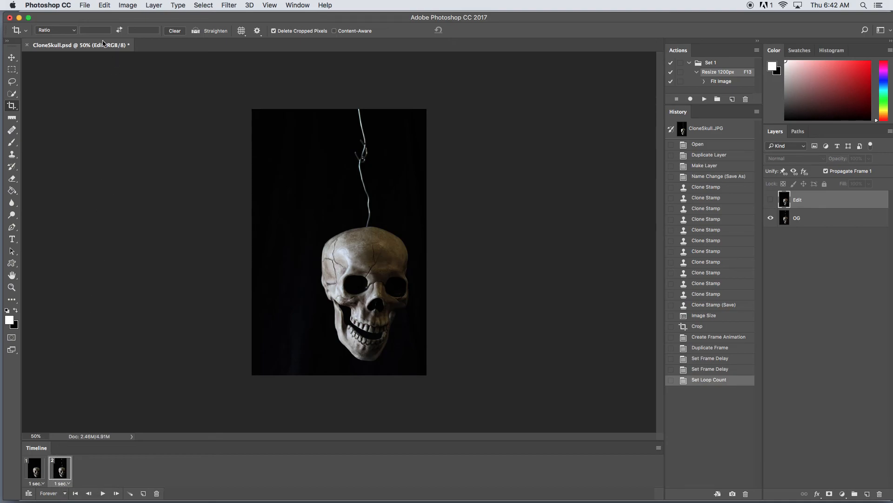
Open Save for Web (Legacy) for the animation and set the export height to 800 px
click(87, 7)
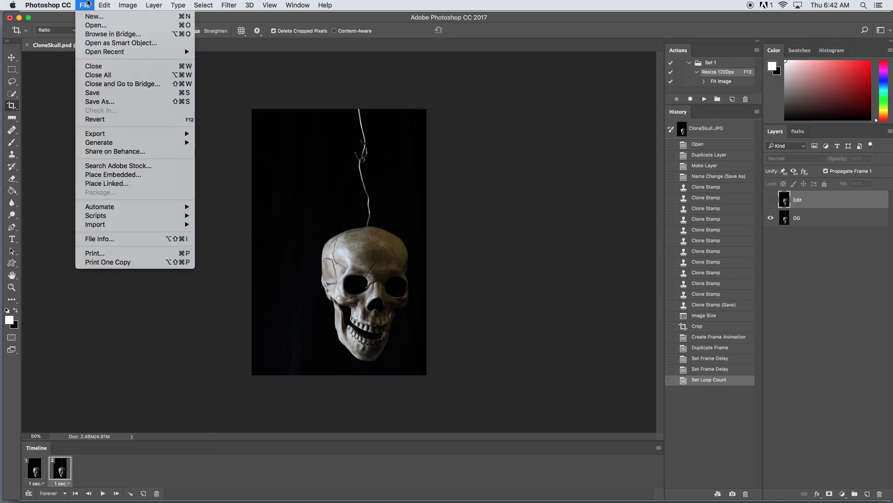
mouse_move(96, 133)
mouse_move(126, 134)
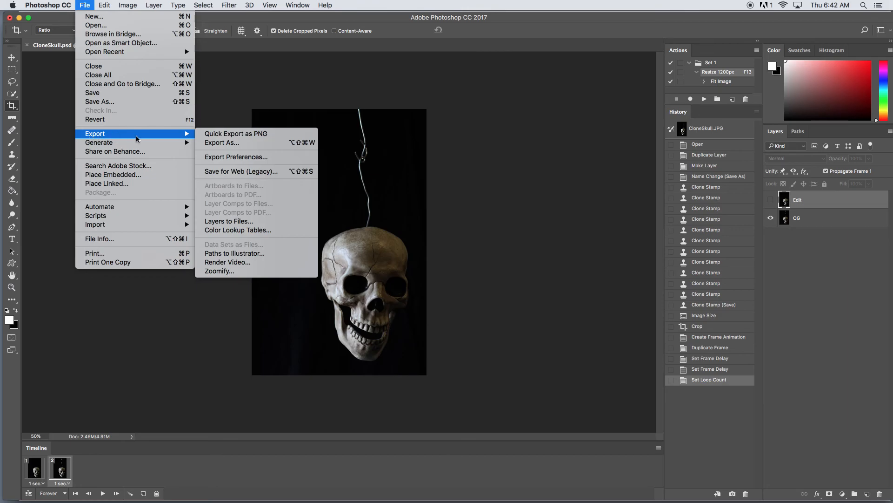
click(220, 172)
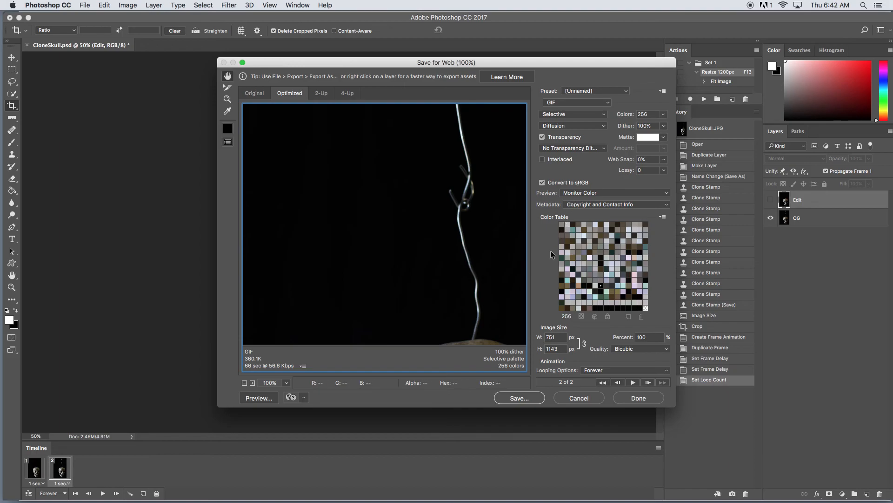
double_click(555, 348)
text(800)
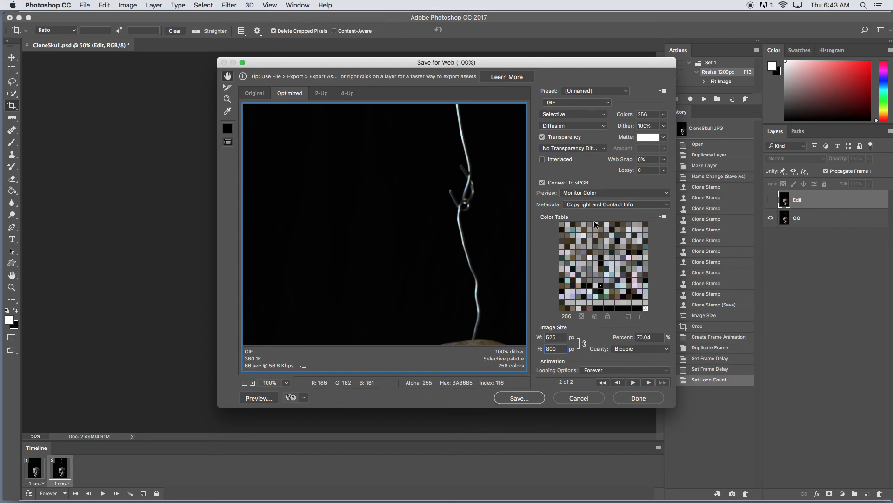
Switch the export format to JPEG and return it to GIF
click(607, 102)
click(600, 104)
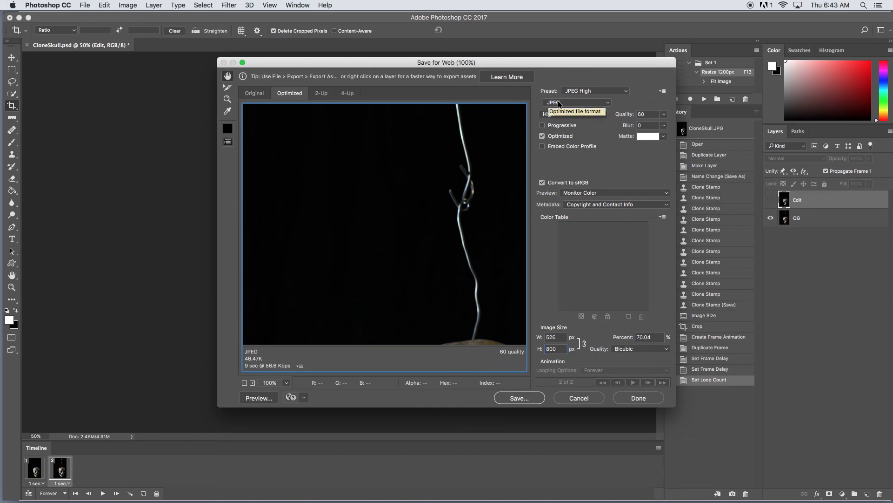
click(600, 105)
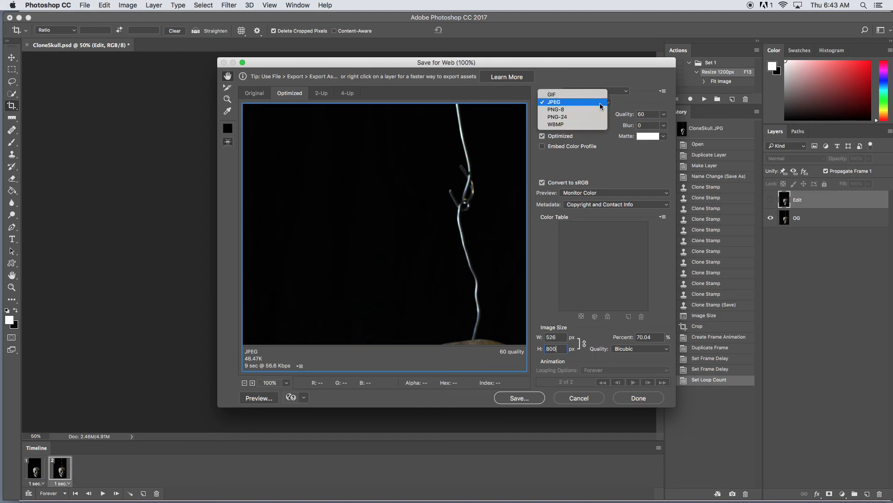
click(571, 95)
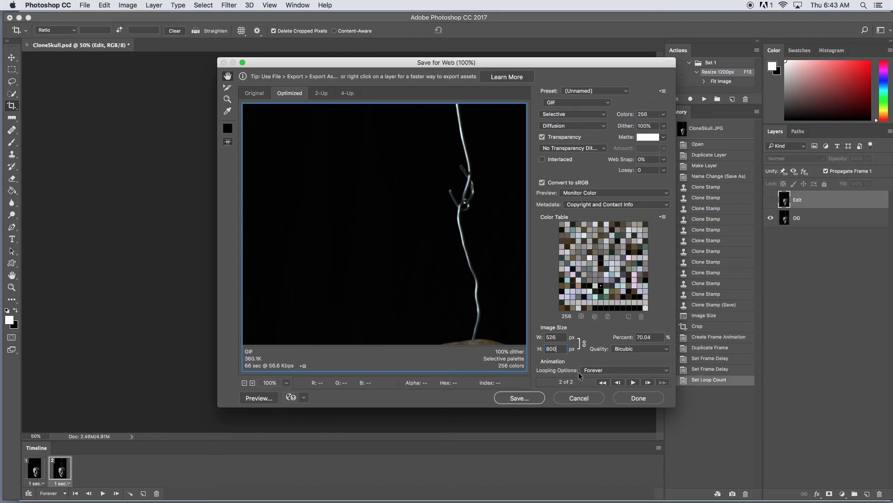
Save the optimized GIF to the Desktop, adding the creator's full name and a hyphen before CloneSkull.gif
click(536, 397)
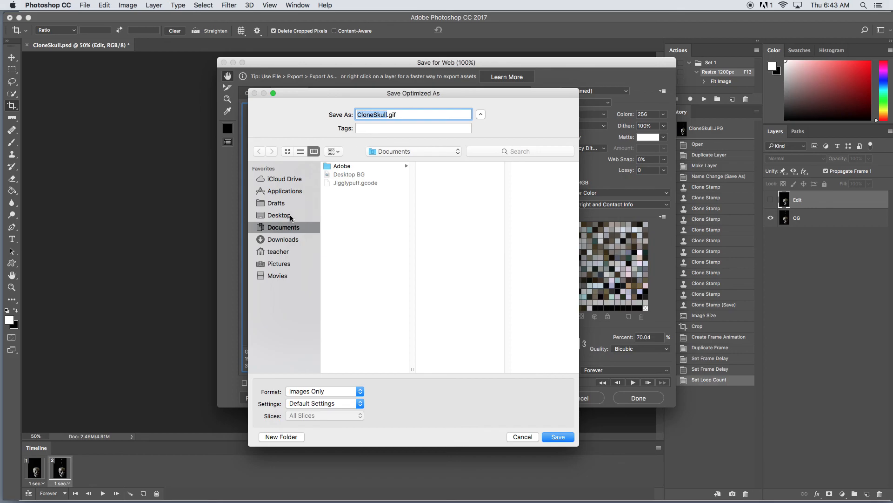
click(290, 216)
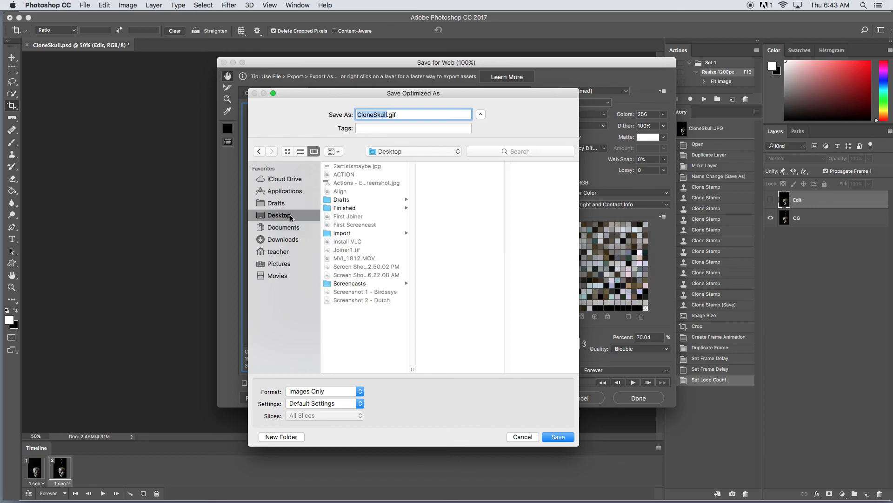
key(Left)
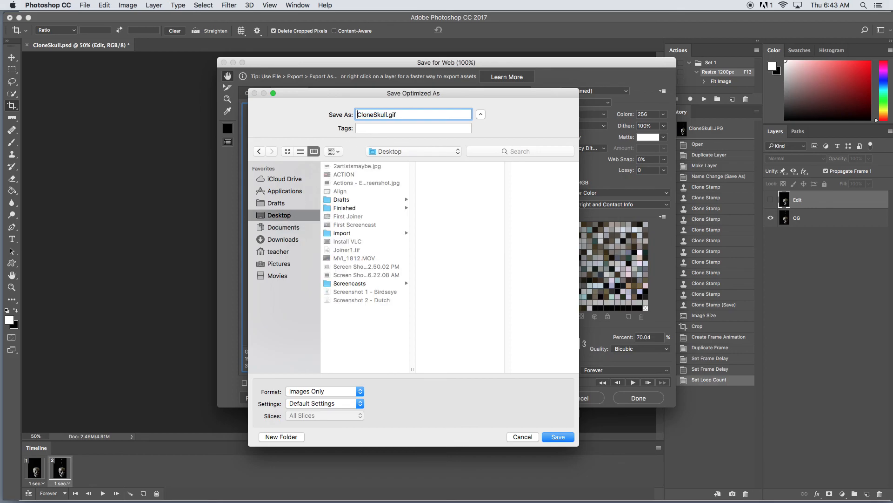
text(ChrisZiebarth-)
click(558, 437)
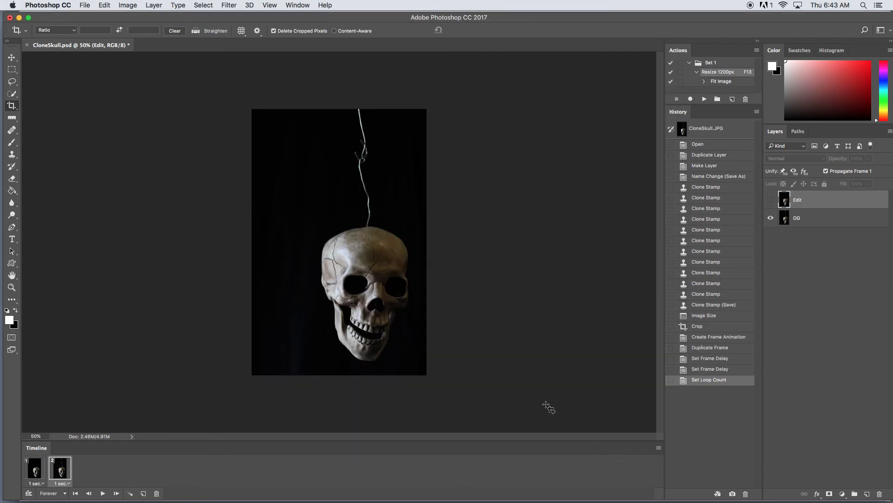